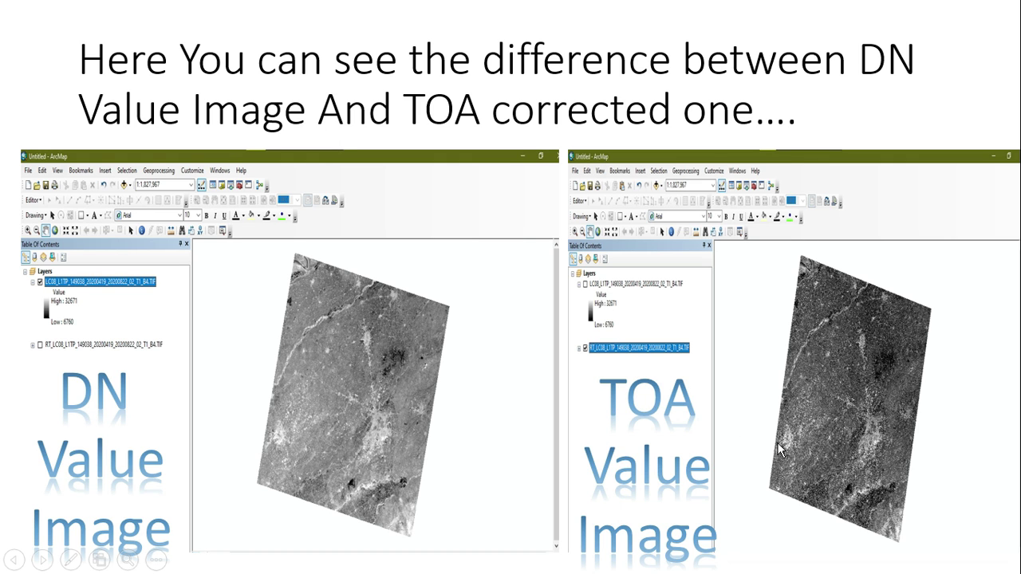
# - End the slide show so slide 2, comparing the DN and TOA images, shows in normal view
pyautogui.press('Escape')
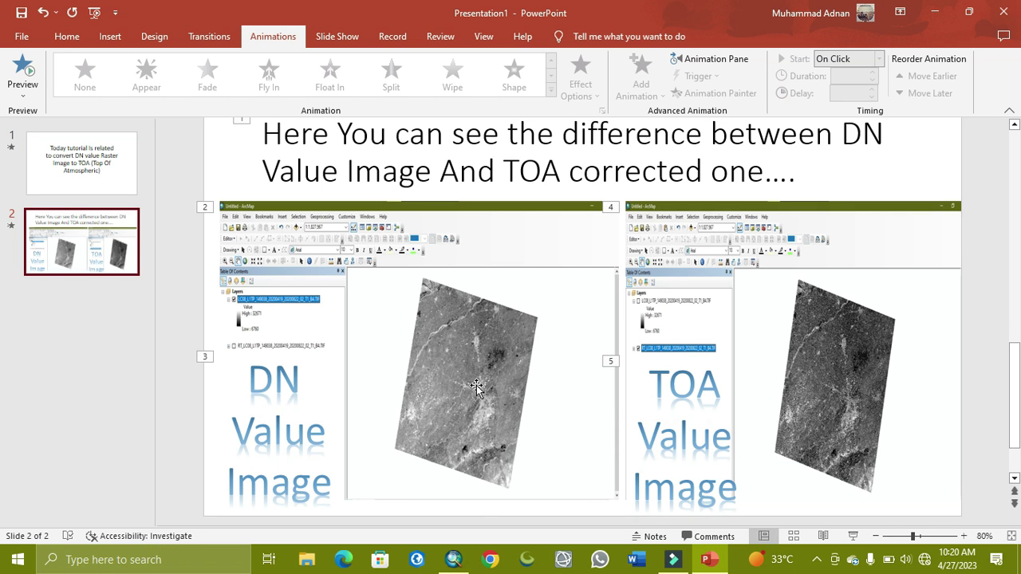
# - In ArcMap, turn off the LC08 B4 DN layer and zoom in close on the RT_ reflectance raster
pyautogui.click(454, 561)
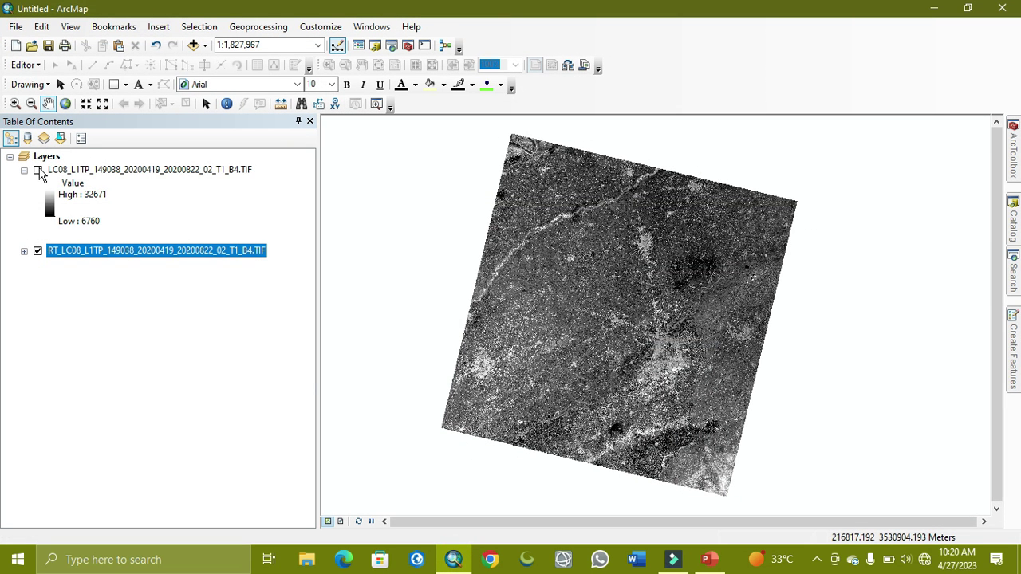
pyautogui.click(37, 171)
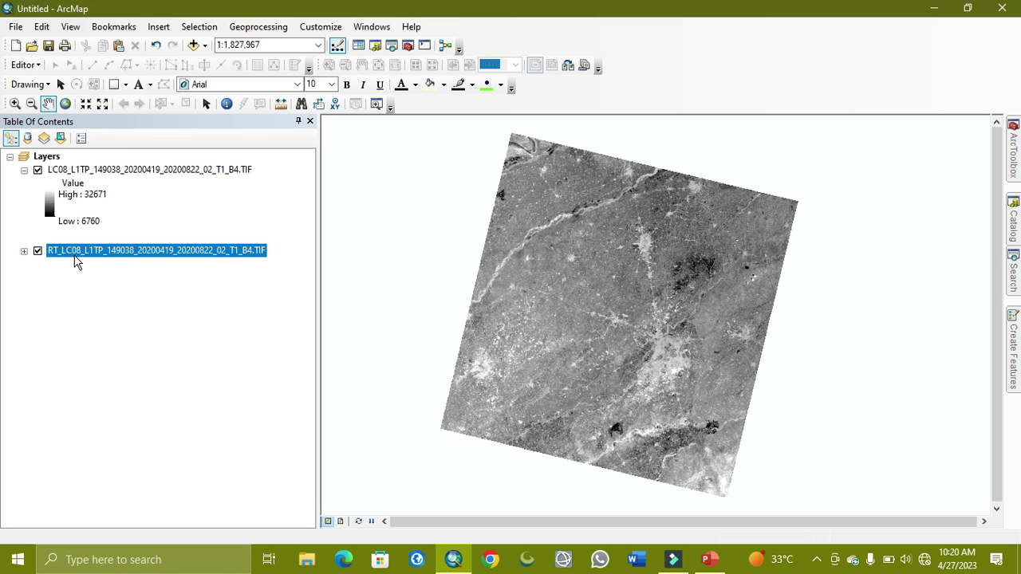
pyautogui.press('Delete')
pyautogui.click(37, 172)
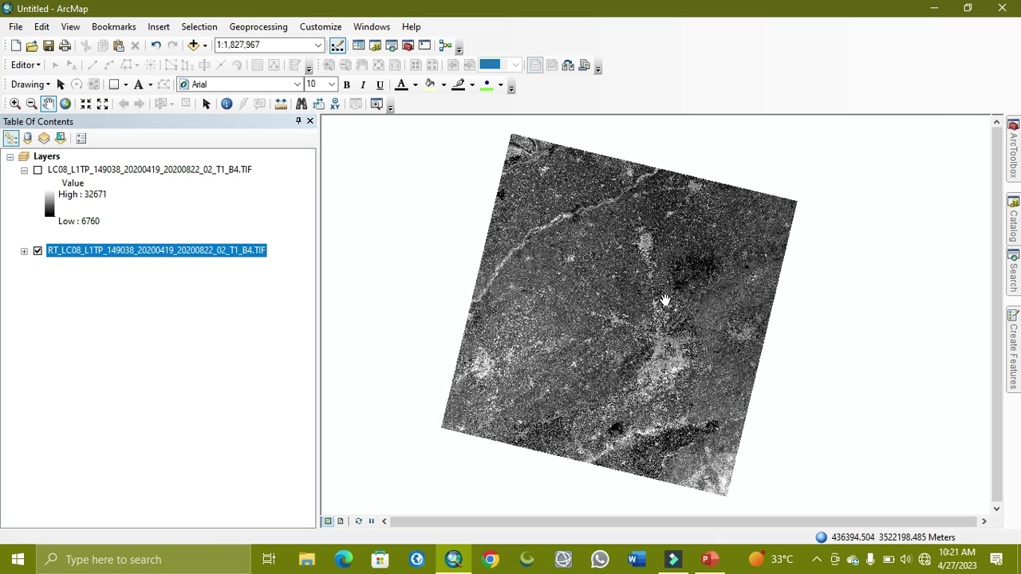
pyautogui.scroll(-3, 664, 301)
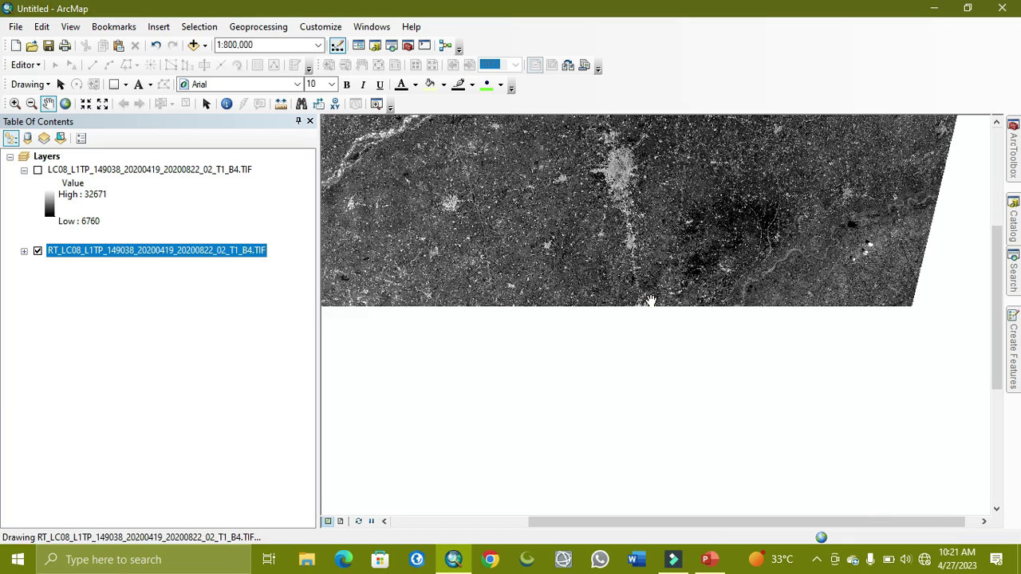
pyautogui.scroll(-2, 651, 300)
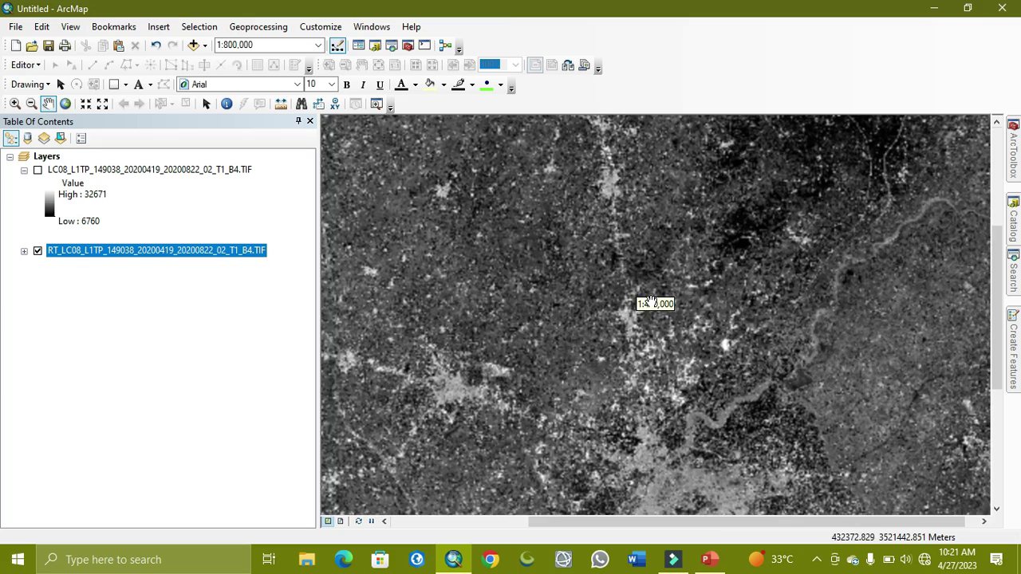
pyautogui.scroll(-3, 651, 301)
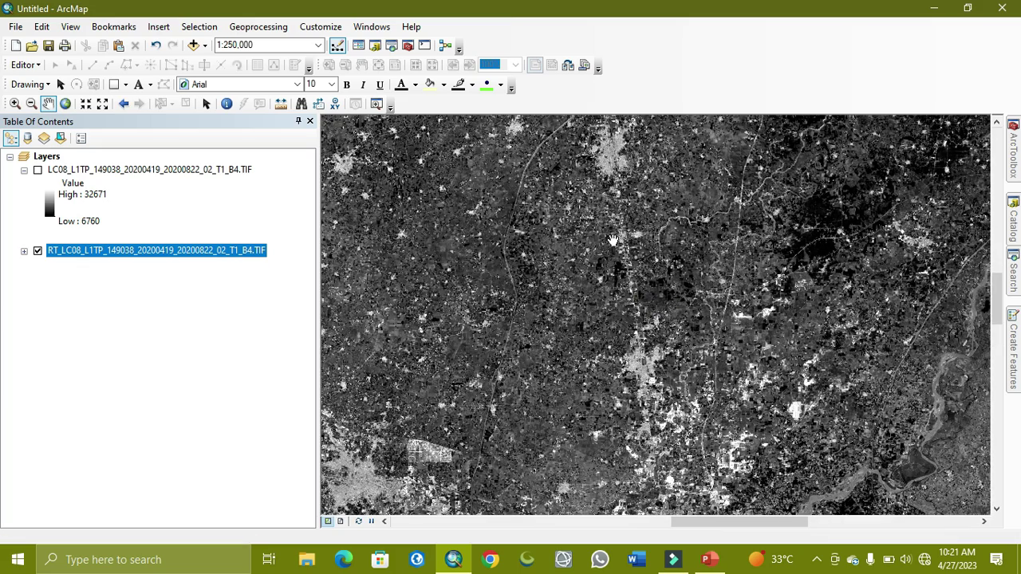
pyautogui.scroll(-2, 614, 247)
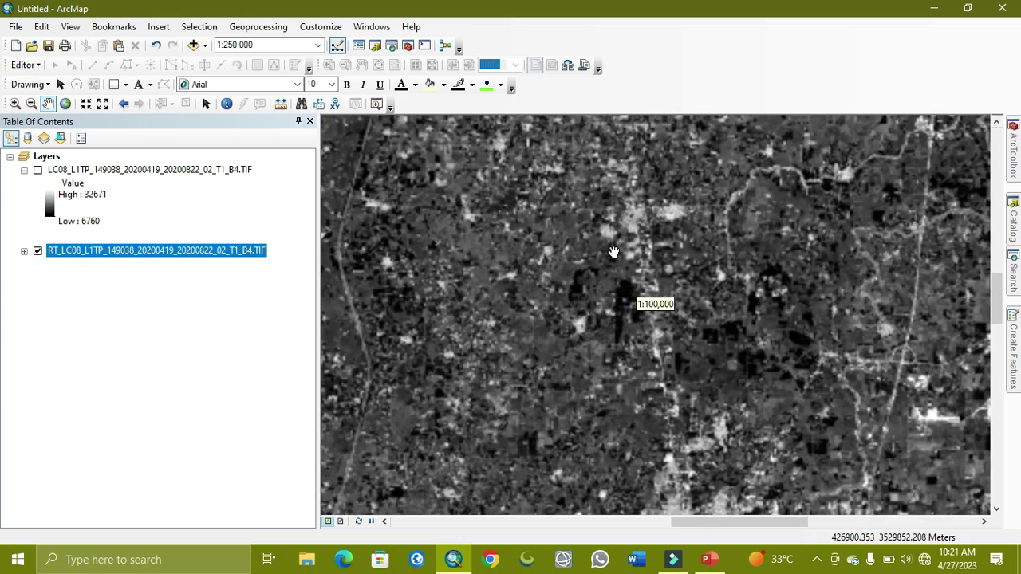
pyautogui.scroll(-1, 614, 252)
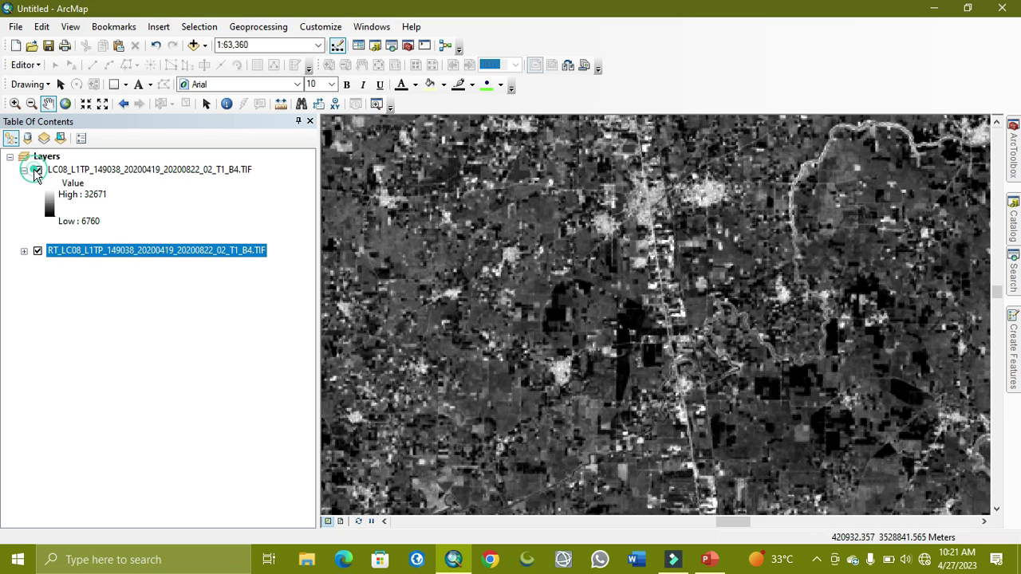
# - Toggle the DN band 4 layer on and off to compare it with the TOA reflectance raster
pyautogui.click(37, 170)
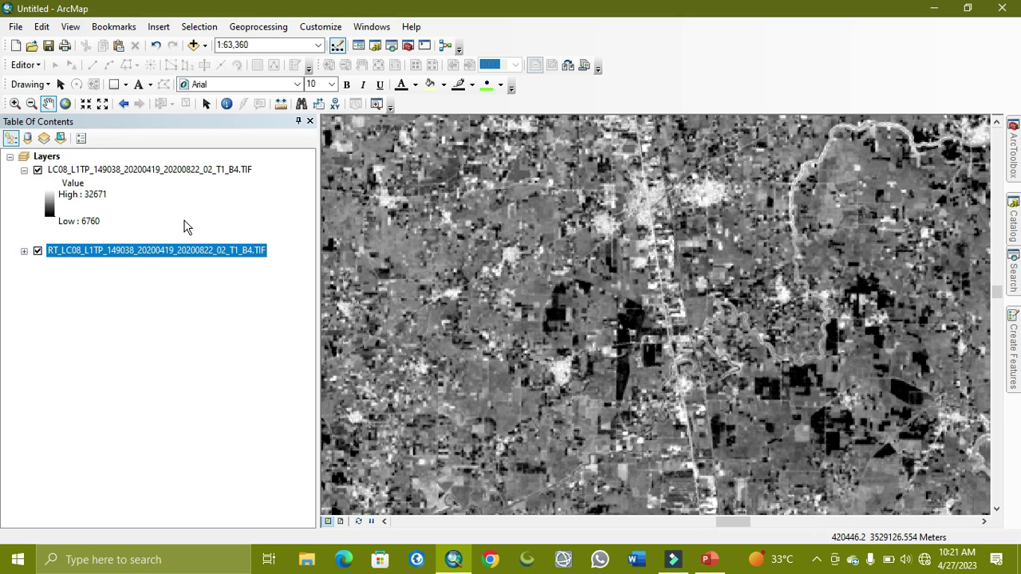
pyautogui.click(37, 170)
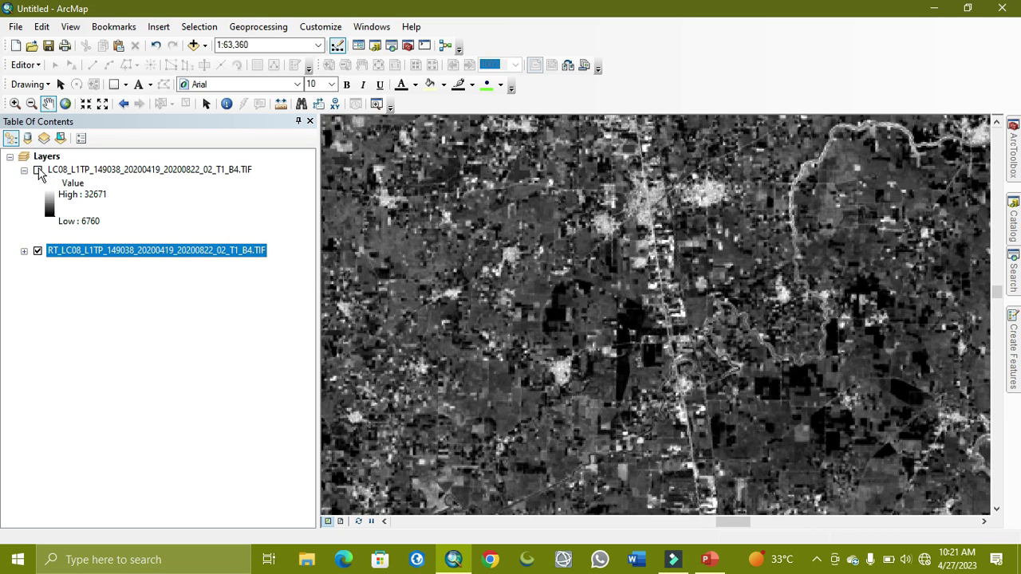
pyautogui.click(37, 170)
pyautogui.click(38, 170)
pyautogui.click(37, 170)
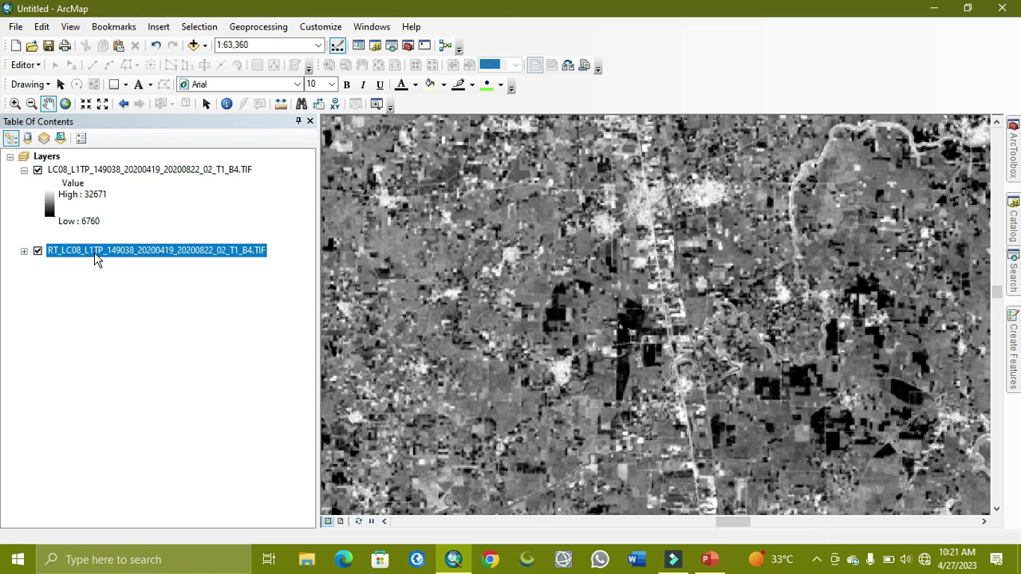
# - Expand both legends to show ranges 6760–32671 and 0.00847394–0.569837, then minimize ArcMap and PowerPoint
pyautogui.click(24, 170)
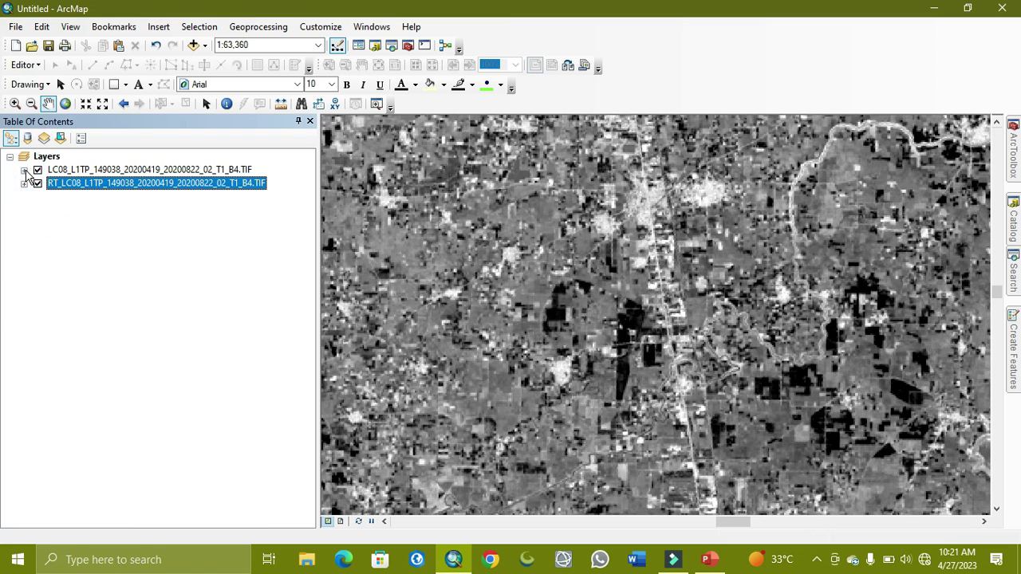
pyautogui.click(24, 184)
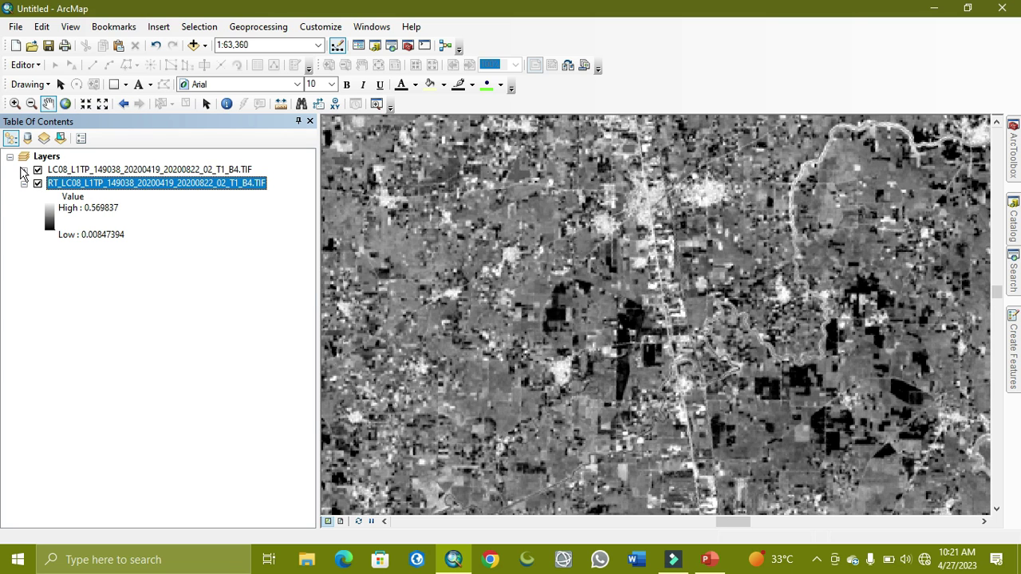
pyautogui.click(24, 171)
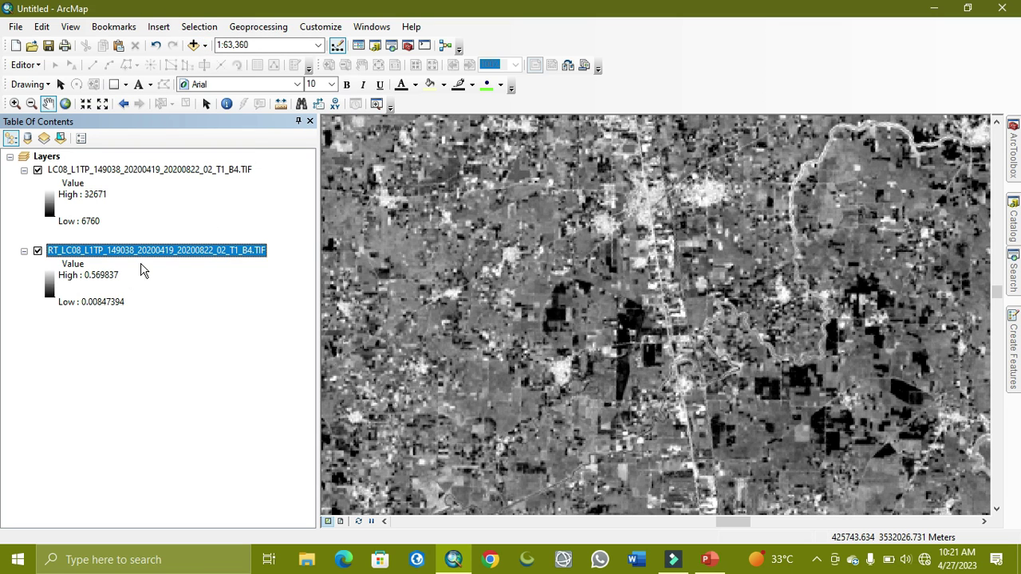
pyautogui.click(934, 8)
pyautogui.click(940, 15)
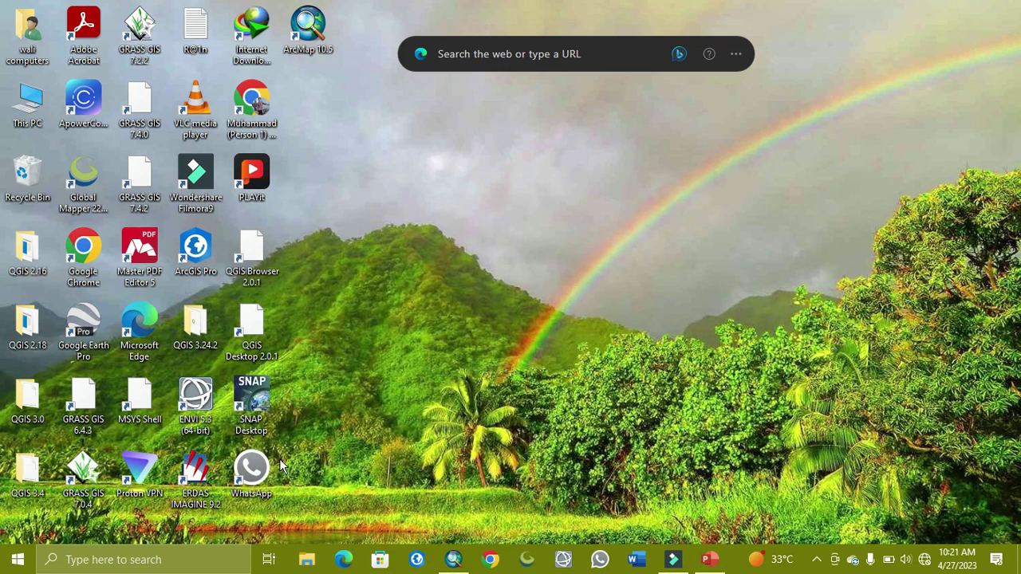
# - Open a maximized File Explorer at Local Disk (H:) > VSDI > glovis__2020_part_1
pyautogui.click(307, 560)
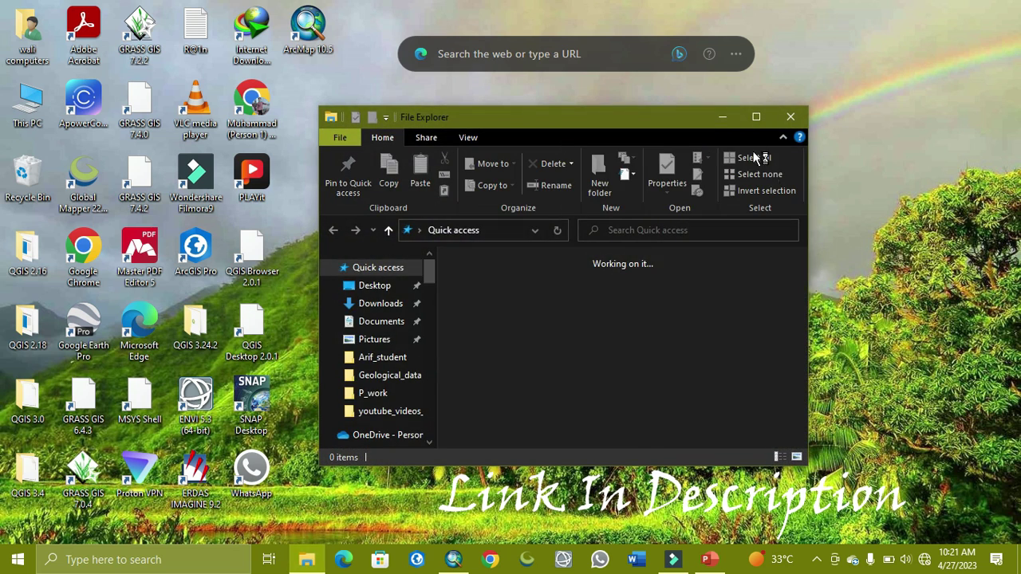
pyautogui.click(753, 119)
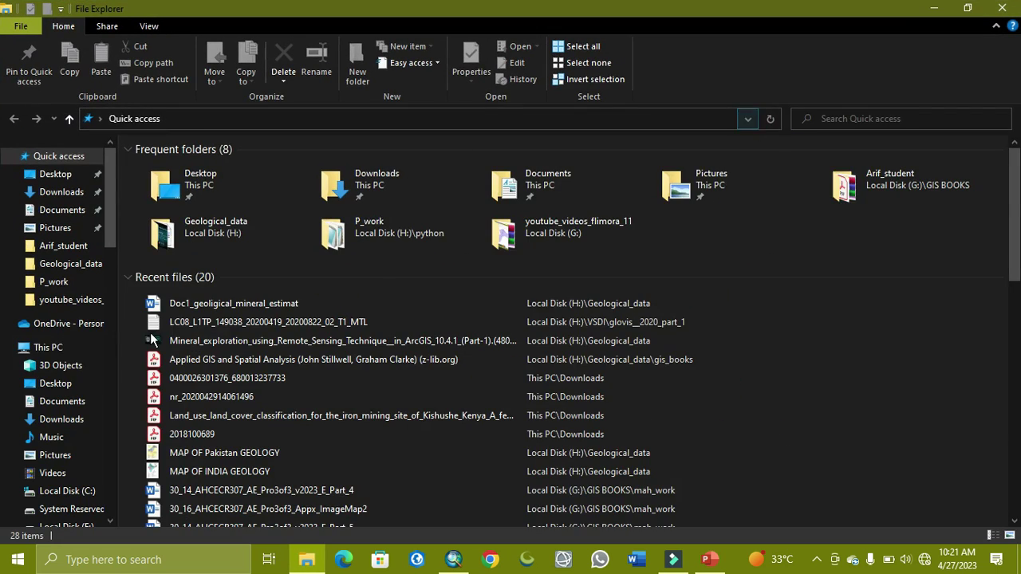
pyautogui.click(48, 348)
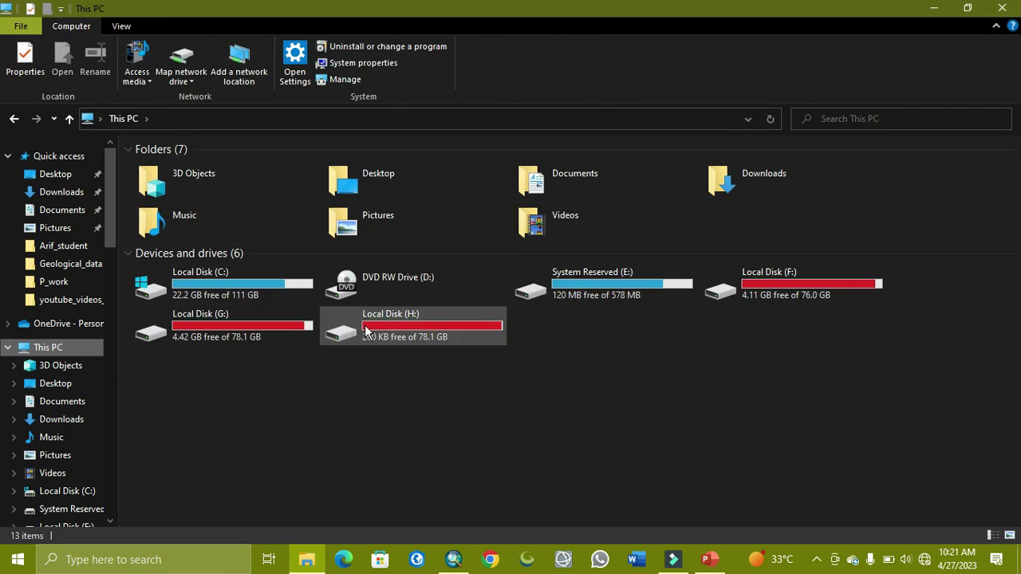
pyautogui.doubleClick(393, 331)
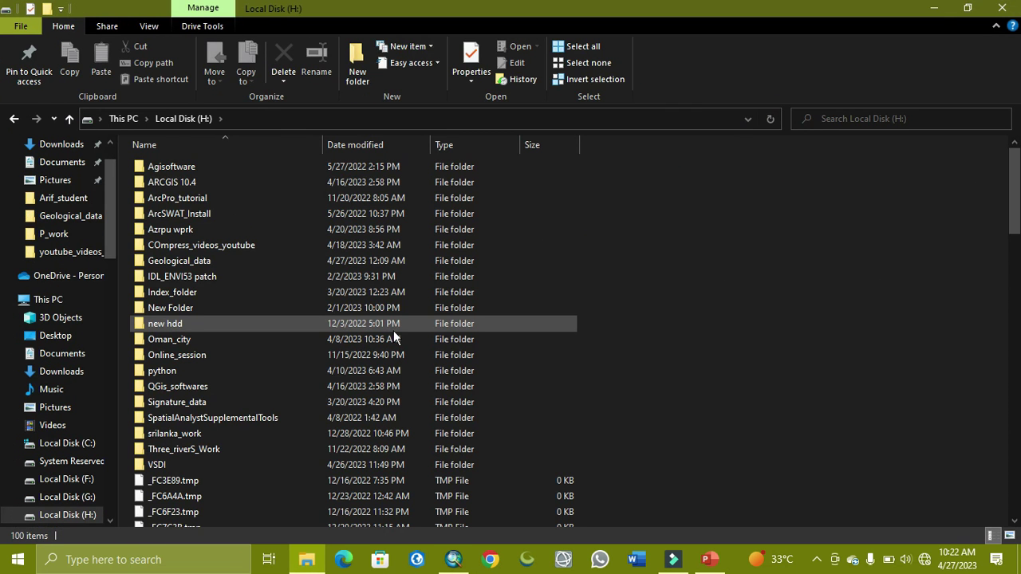
pyautogui.doubleClick(213, 464)
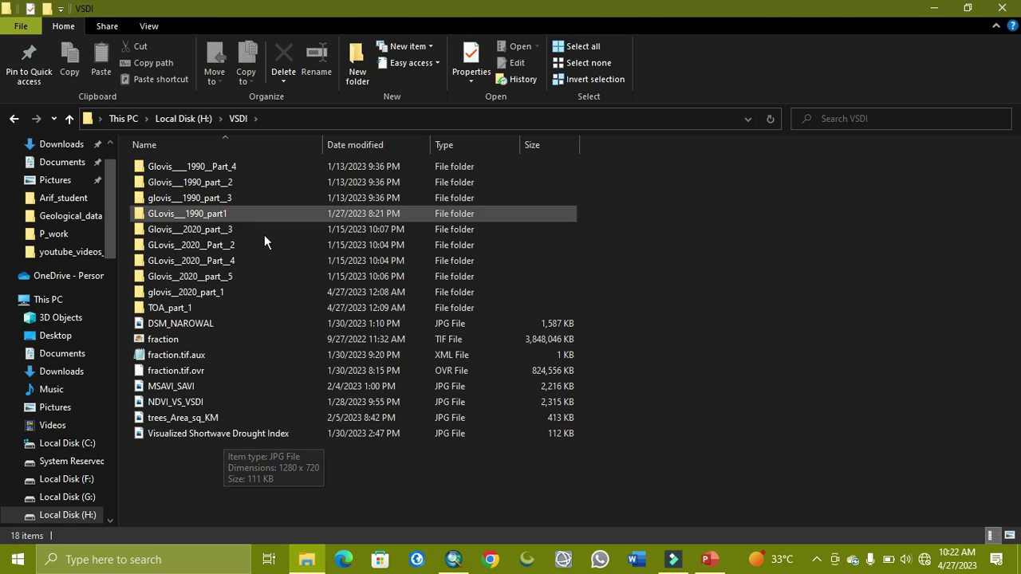
pyautogui.doubleClick(242, 293)
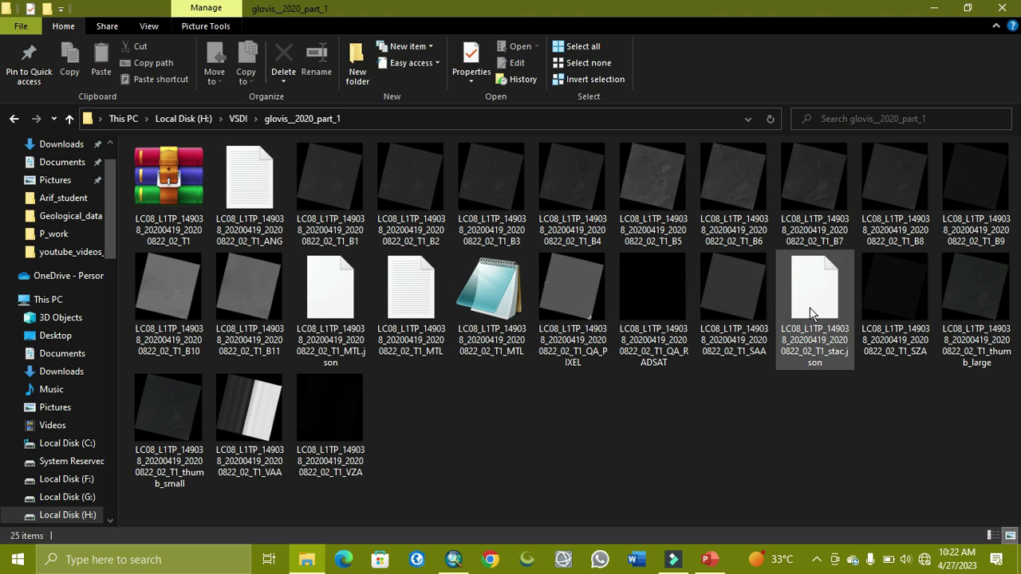
# - Open the scene's MTL metadata file maximized in Notepad and read down to its projection parameters
pyautogui.doubleClick(489, 338)
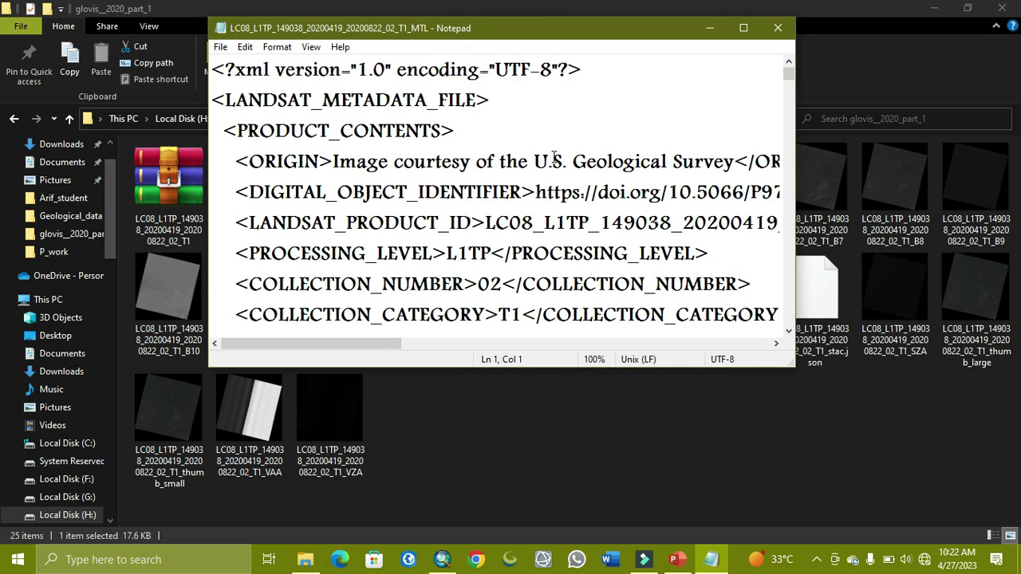
pyautogui.click(742, 29)
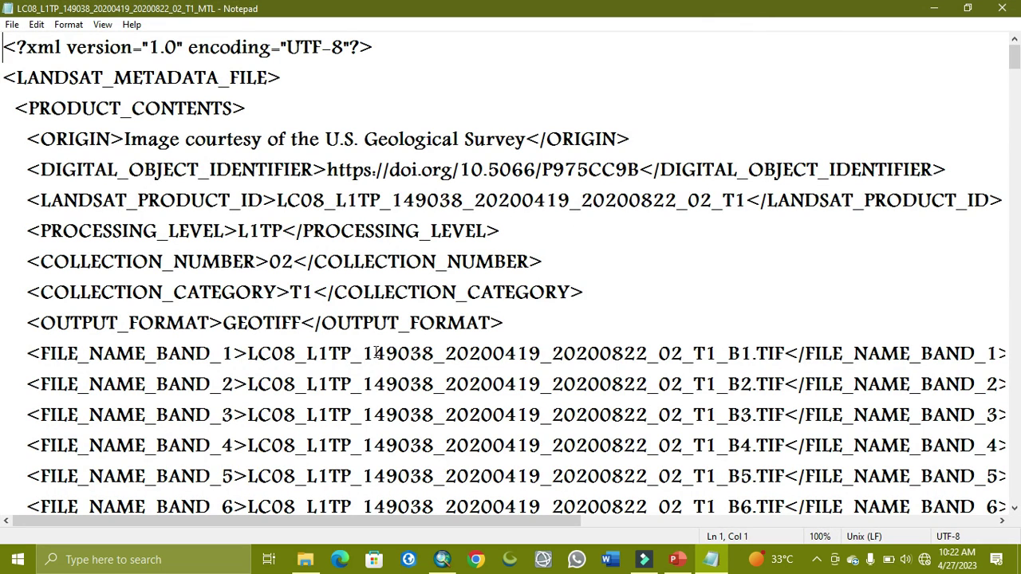
pyautogui.scroll(-20, 447, 312)
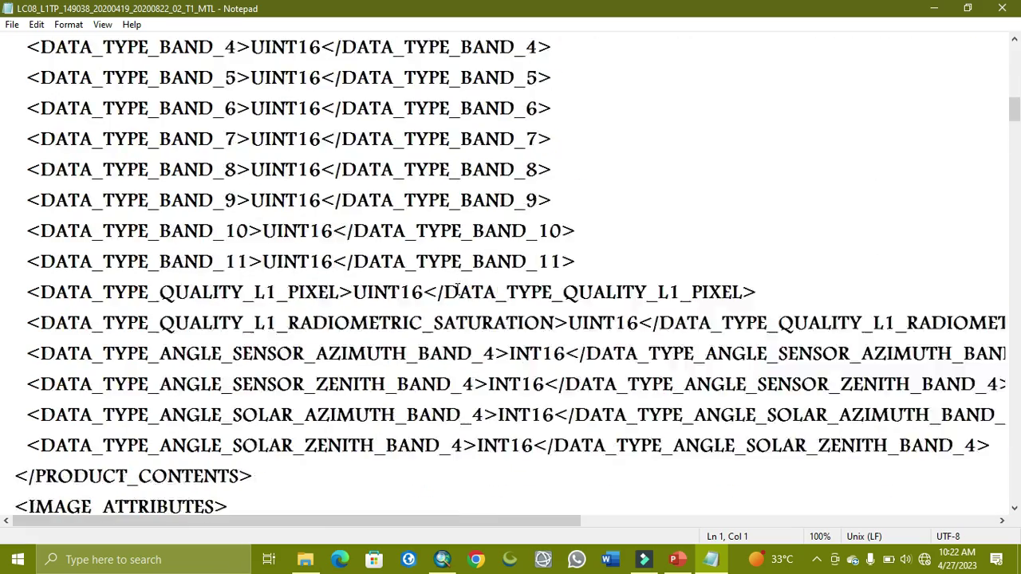
pyautogui.scroll(-20, 461, 284)
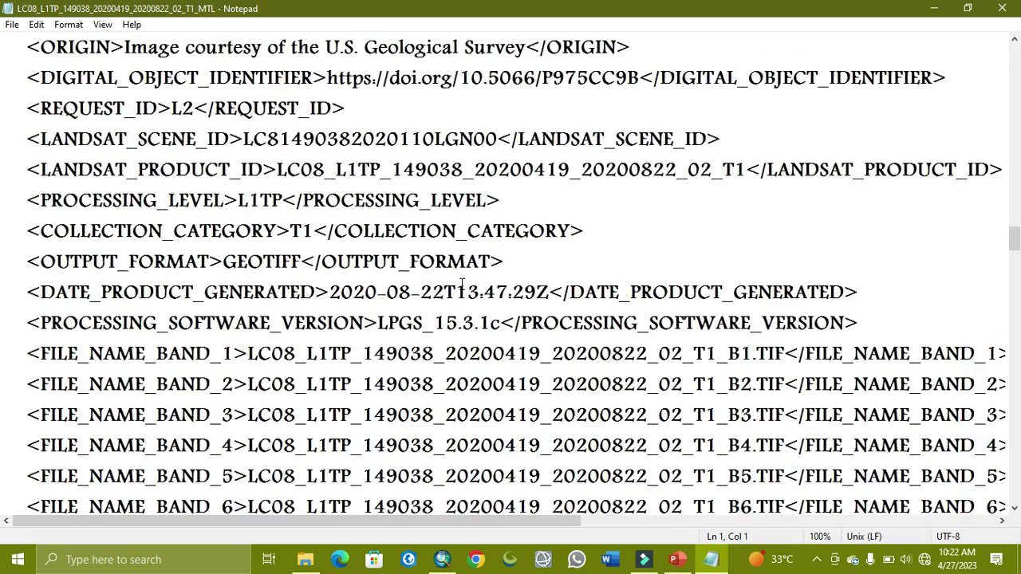
pyautogui.scroll(-20, 462, 284)
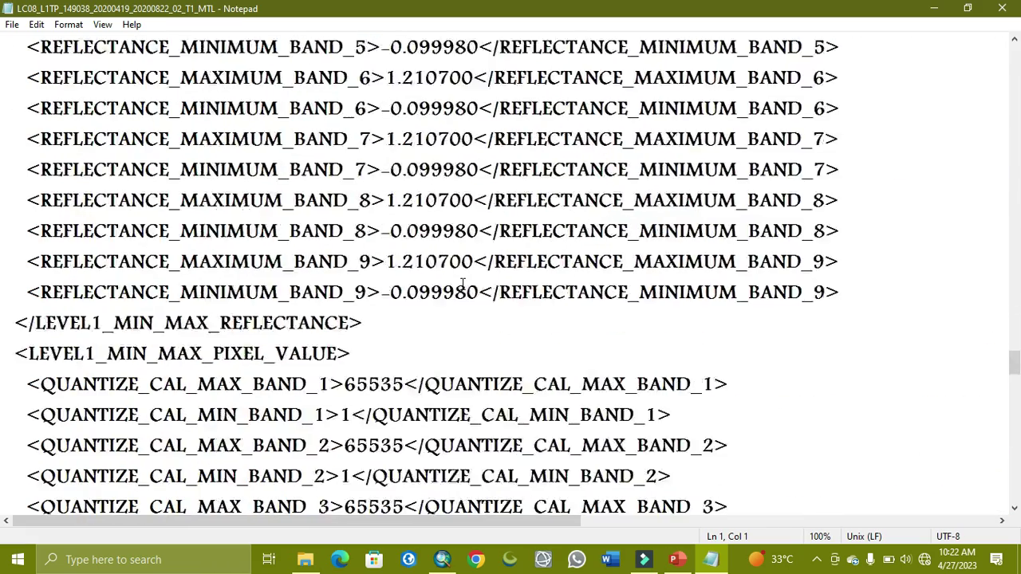
pyautogui.scroll(-13, 461, 284)
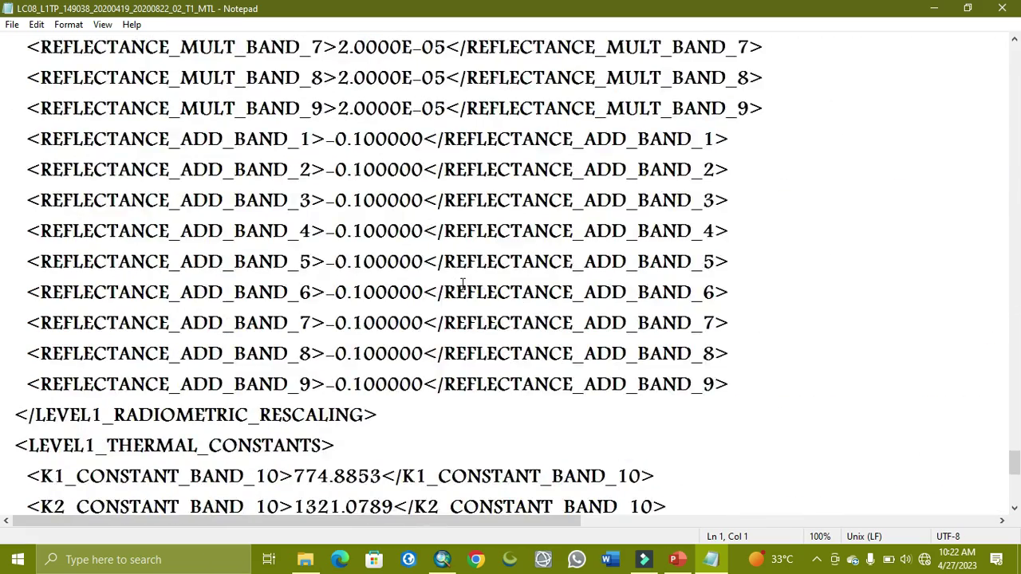
# - In ArcMap, collapse the RT reflectance layer's legend and hide the layer
pyautogui.click(444, 559)
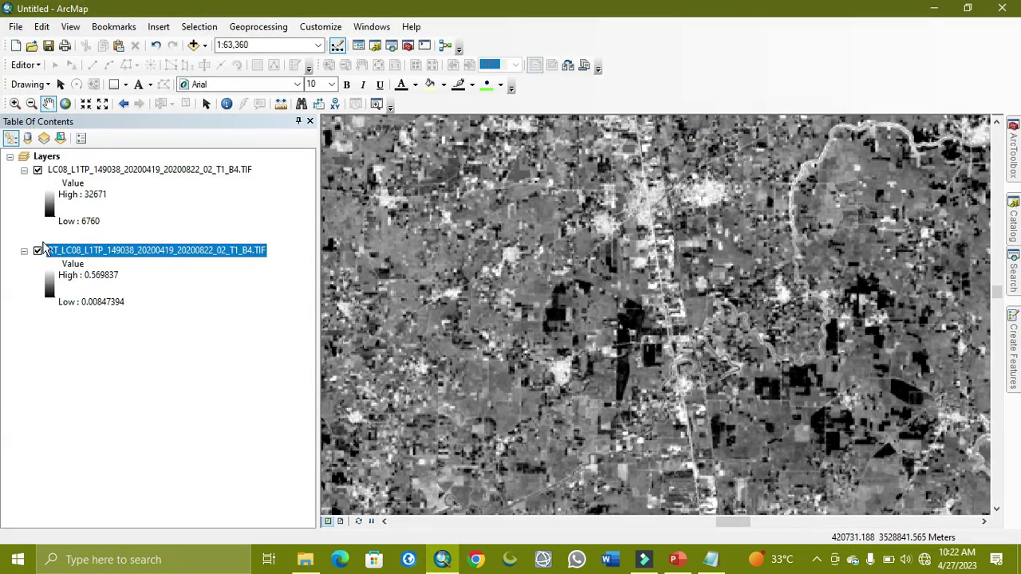
pyautogui.click(24, 251)
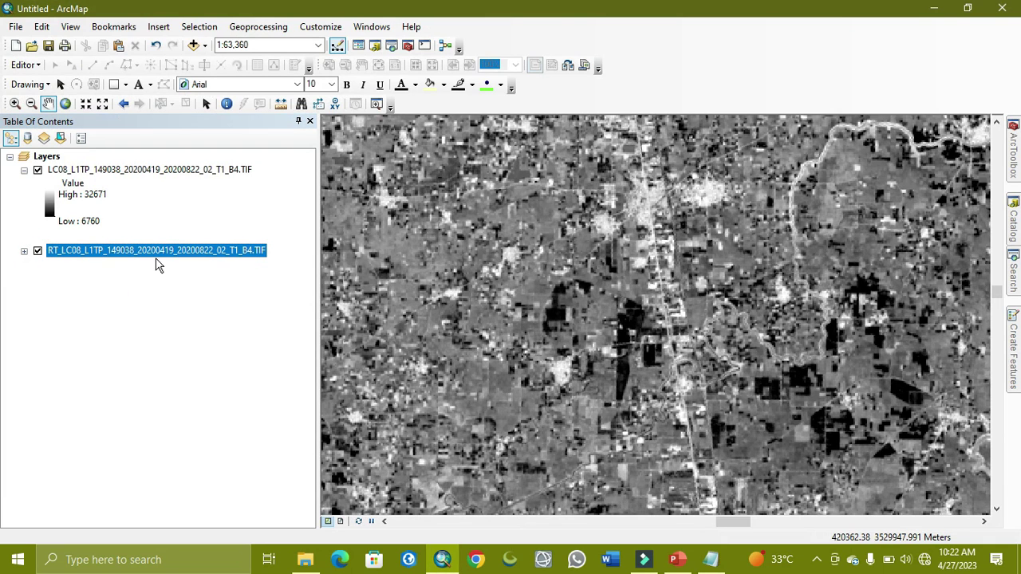
pyautogui.click(37, 251)
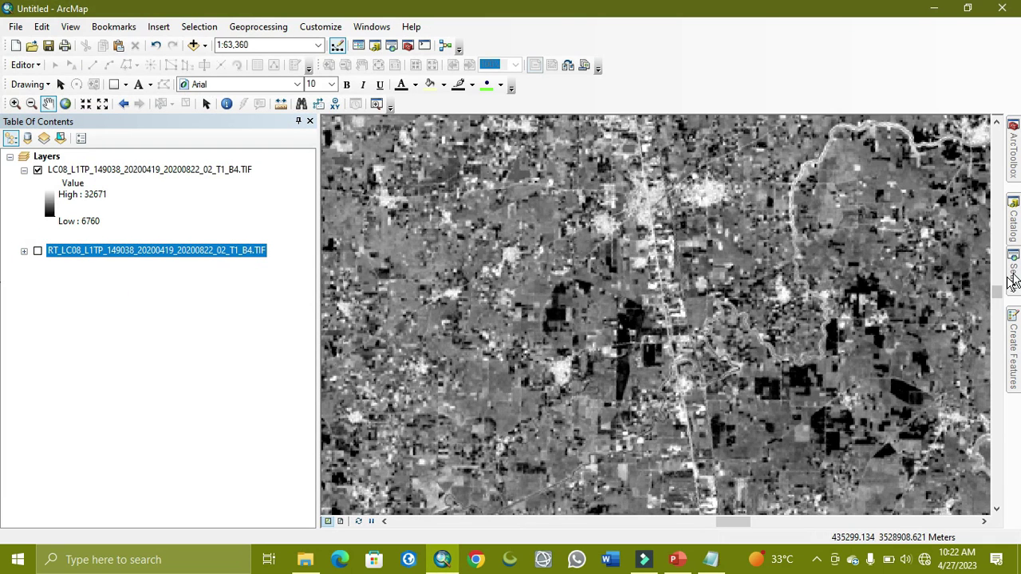
# - Search the tools for 'raster calculator', launch Raster Calculator, and bring up Word
pyautogui.click(1012, 337)
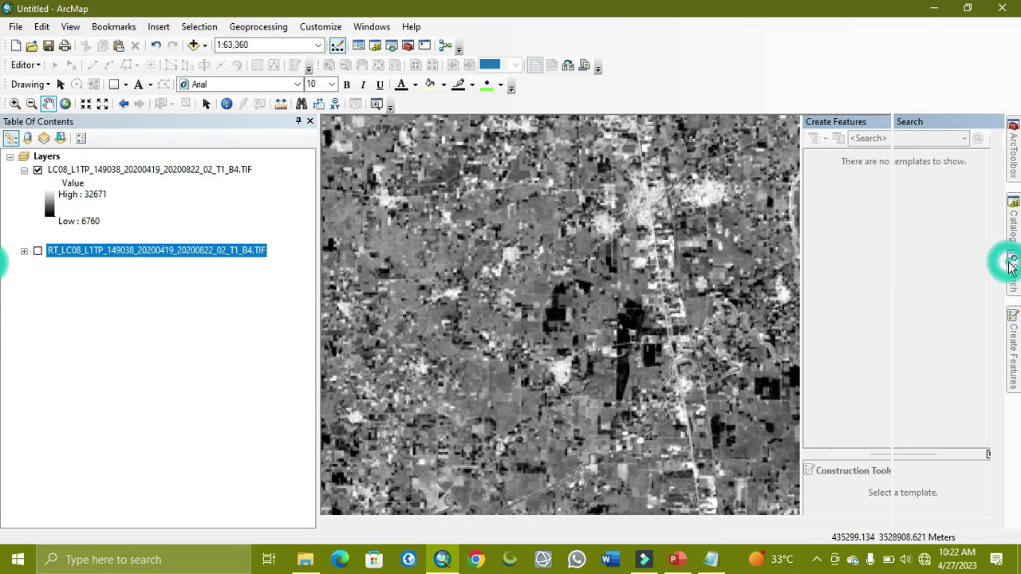
pyautogui.click(919, 181)
pyautogui.write('raster calcula')
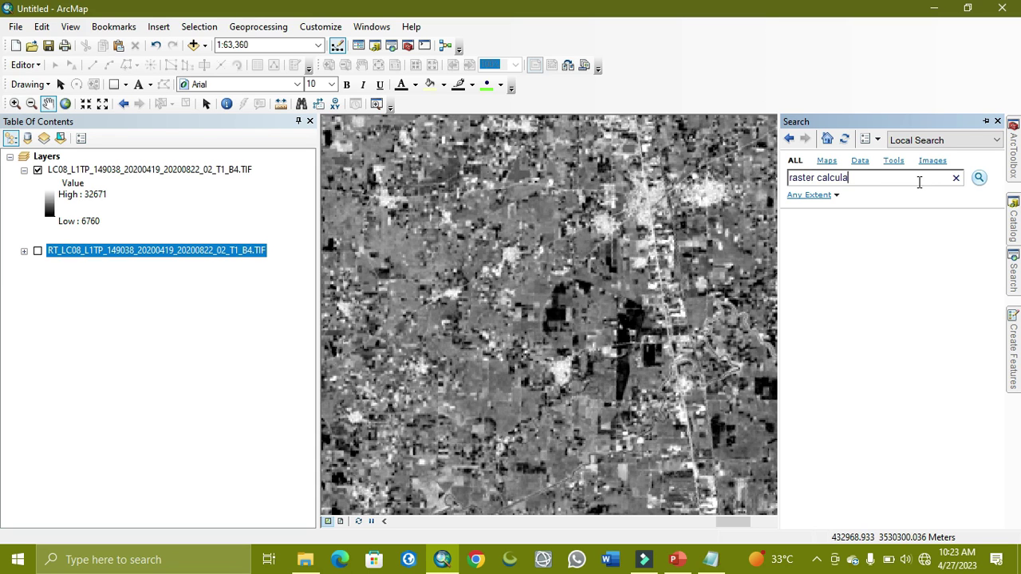
pyautogui.write('tor')
pyautogui.press('Return')
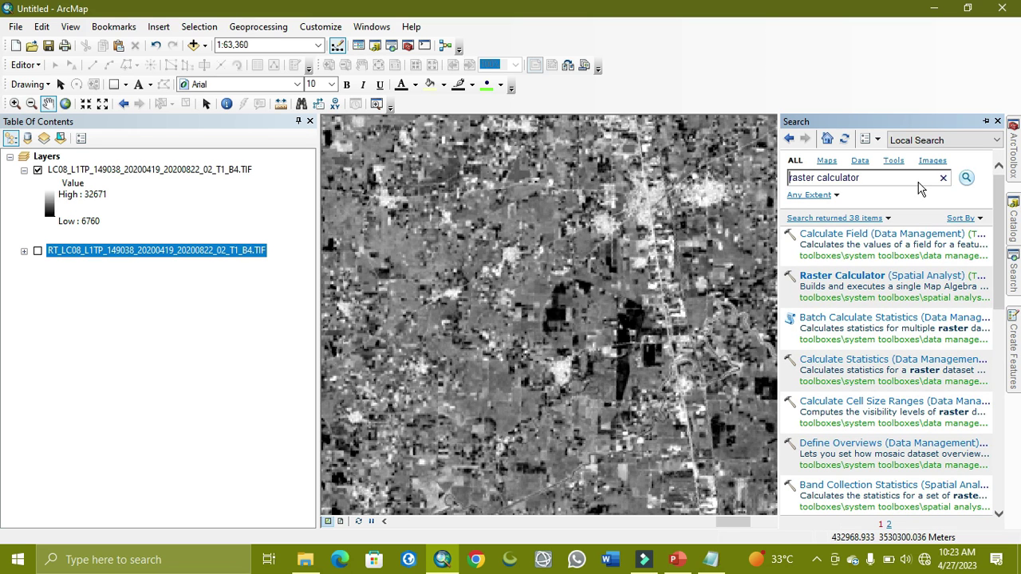
pyautogui.click(840, 275)
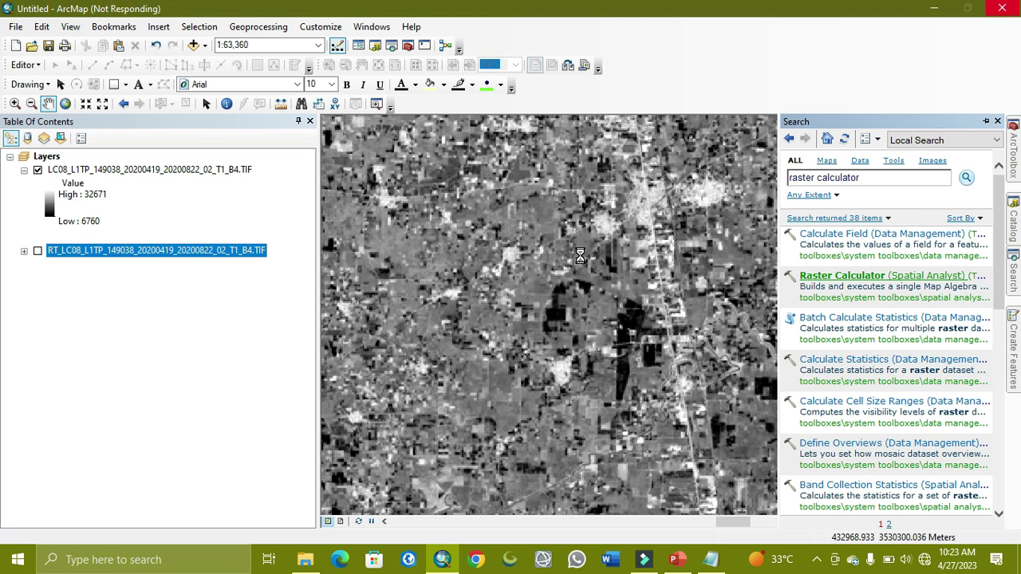
pyautogui.click(611, 561)
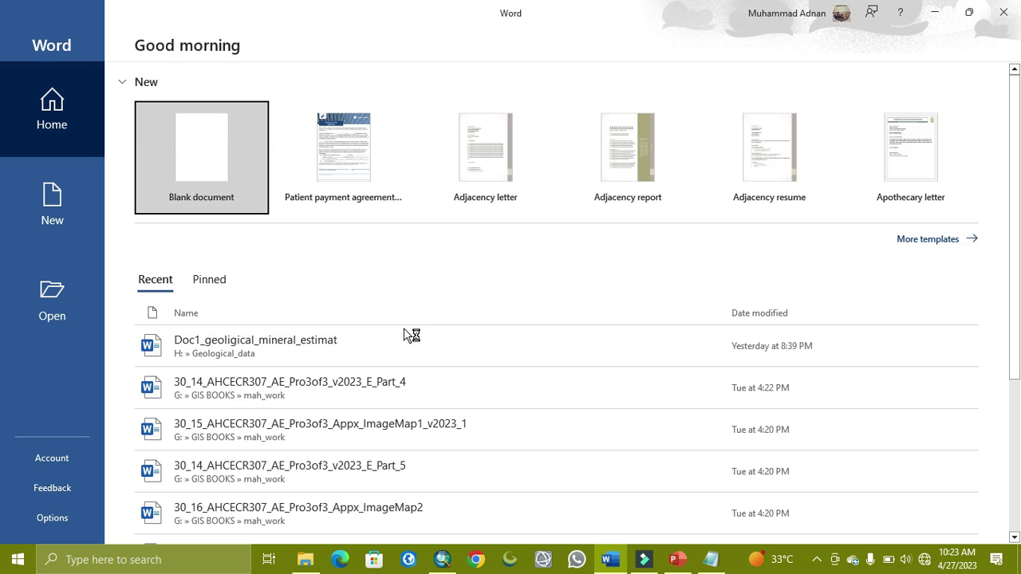
# - Open Doc1_geoligical_mineral_estimat and zoom to 244% to read the TOA reflectance formula, then return to the MTL file
pyautogui.click(412, 336)
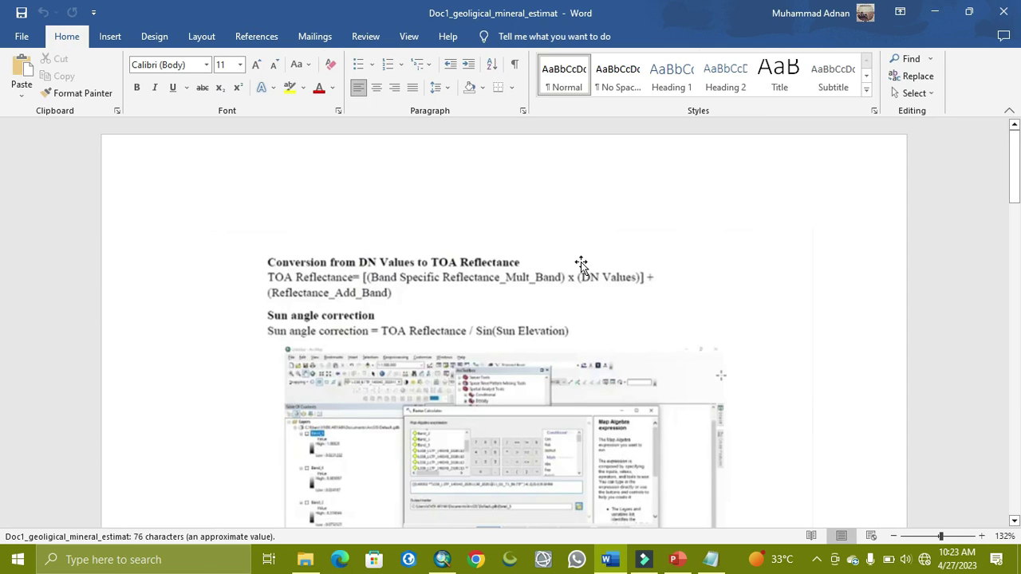
pyautogui.scroll(-5, 560, 284)
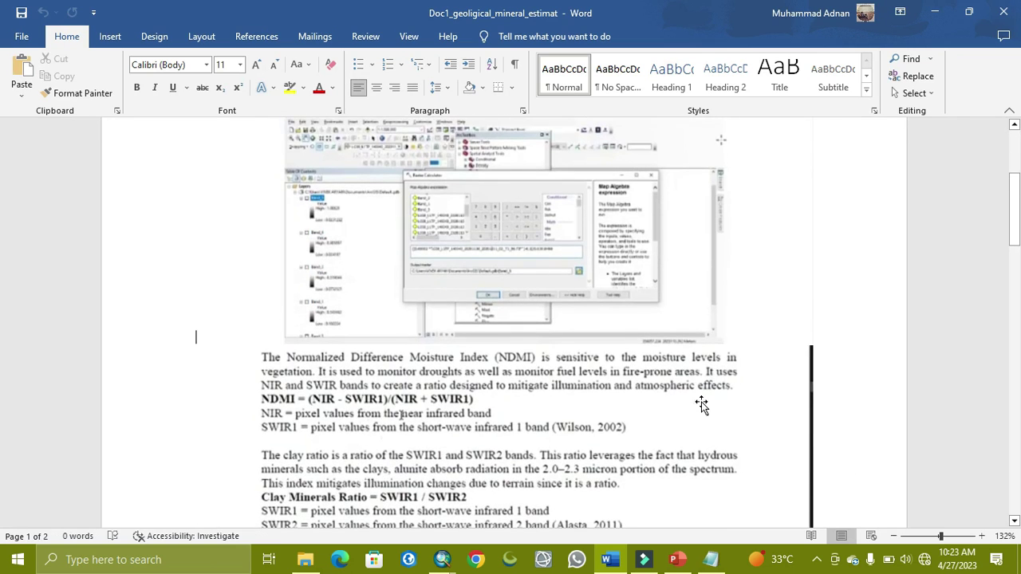
pyautogui.scroll(5, 643, 422)
pyautogui.scroll(2, 643, 423)
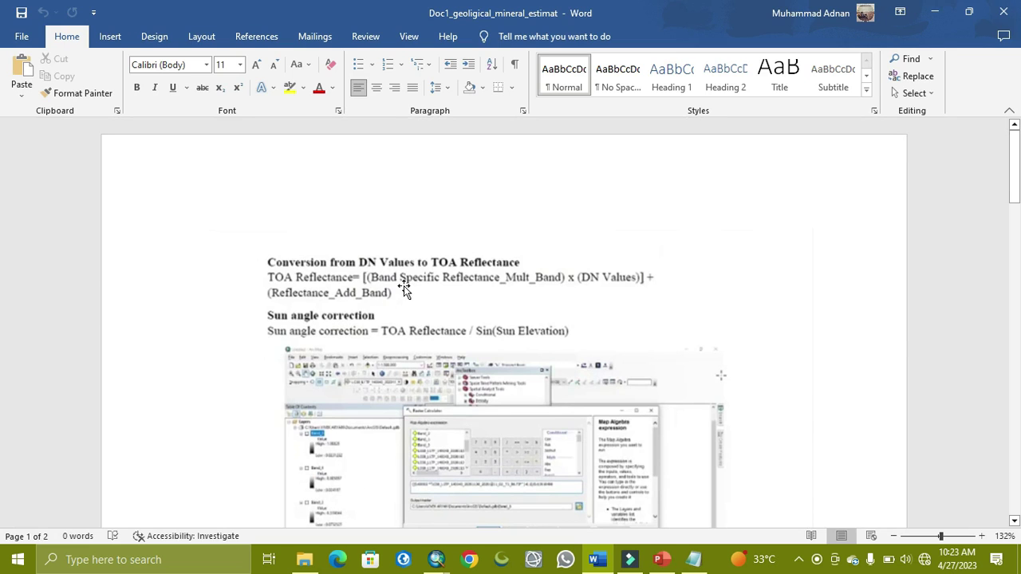
pyautogui.click(954, 538)
pyautogui.moveTo(510, 520); pyautogui.dragTo(643, 519)
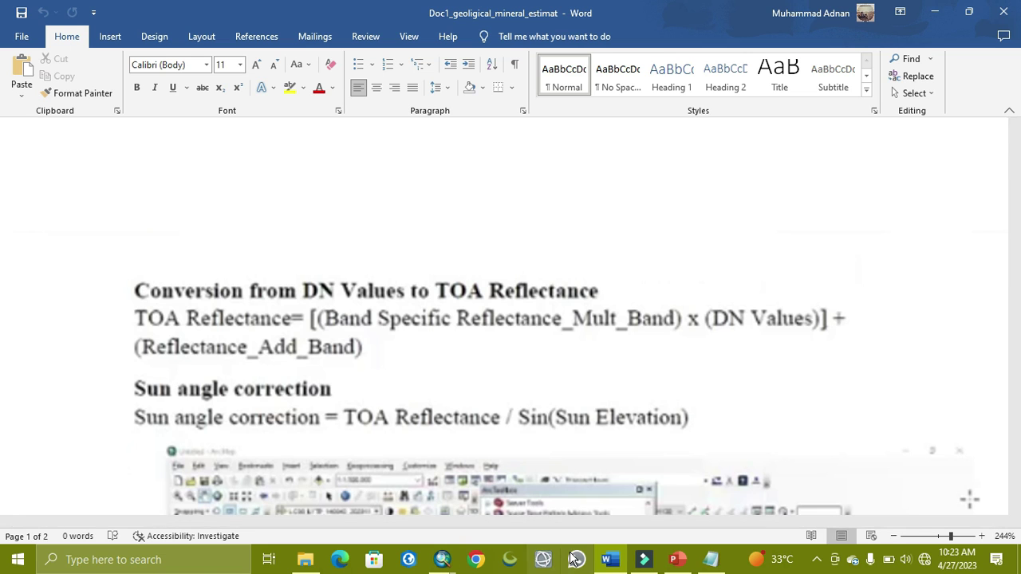
pyautogui.click(710, 559)
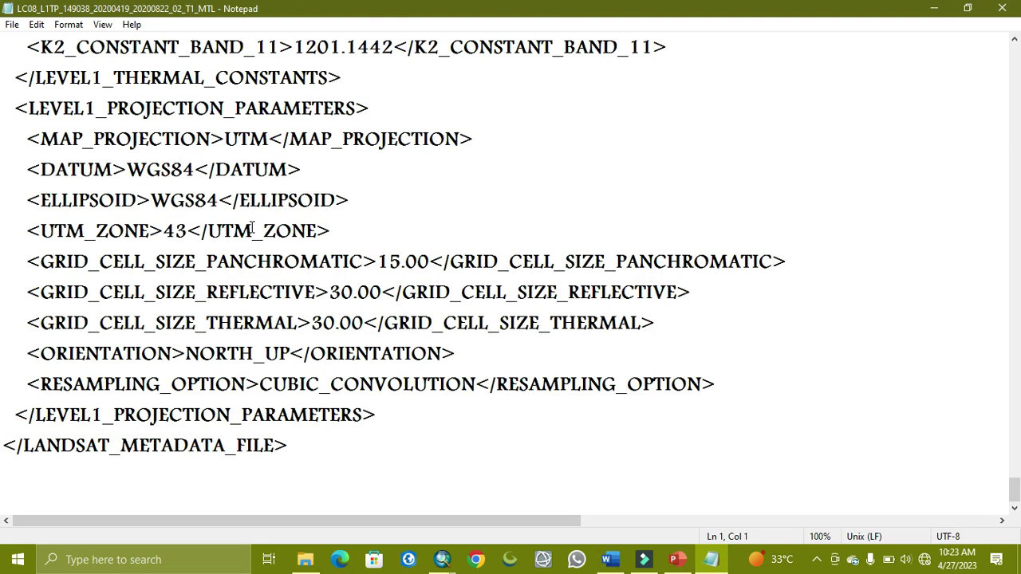
# - Find REFLECTANCE_MULT_BAND 2.0000E-05 and the ADD_BAND lines in the MTL file, cross-checking the Word formula
pyautogui.scroll(10, 137, 111)
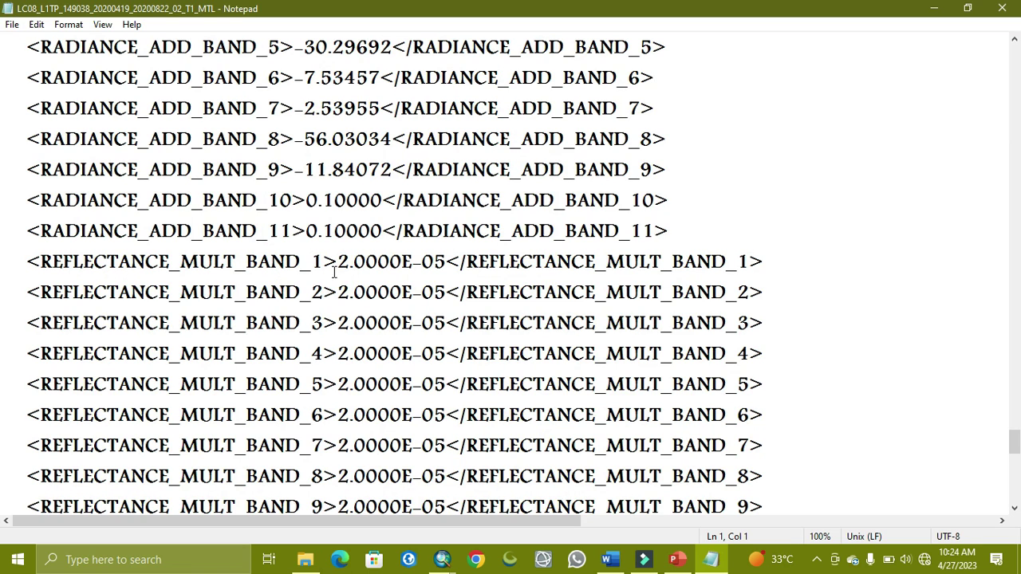
pyautogui.scroll(-1, 331, 285)
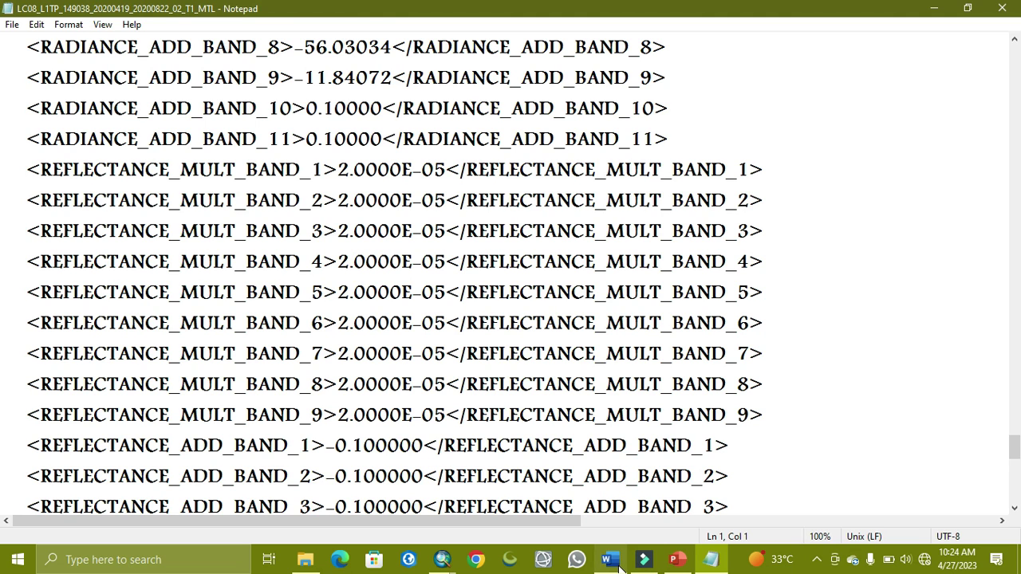
pyautogui.click(614, 487)
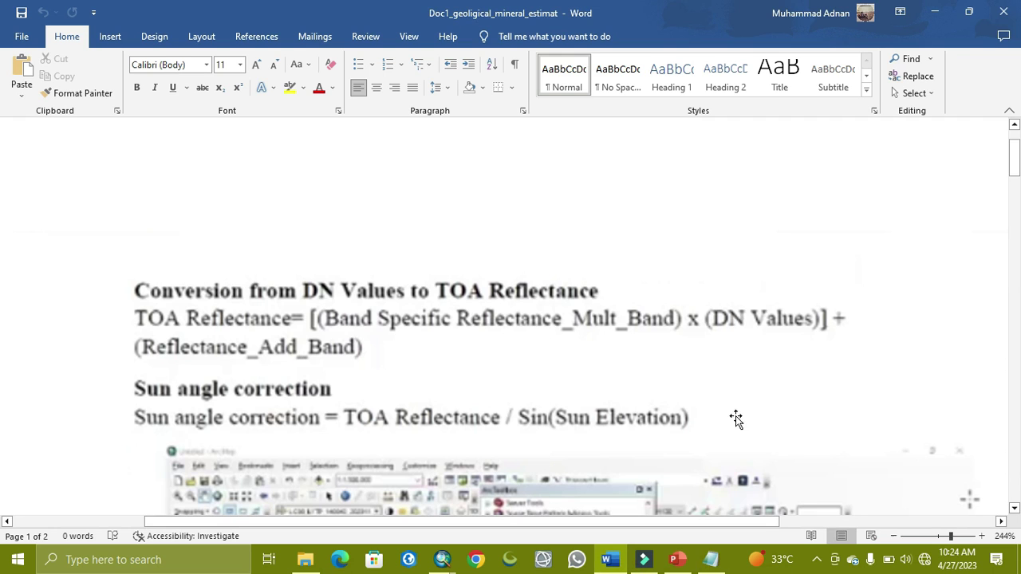
pyautogui.click(935, 12)
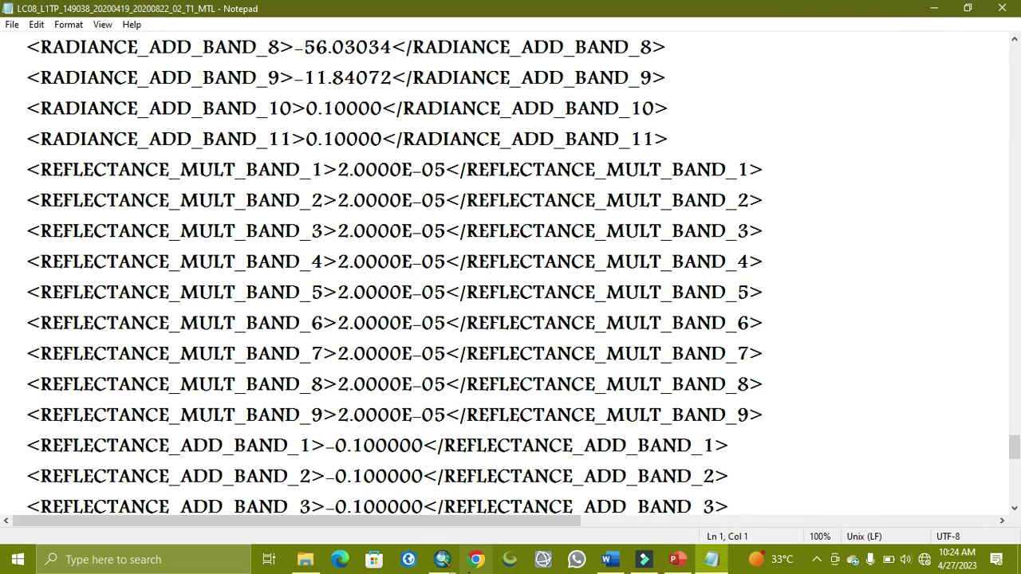
# - Bring up the Raster Calculator dialog listing the band 4 layer, then view the Word formula document
pyautogui.moveTo(441, 556)
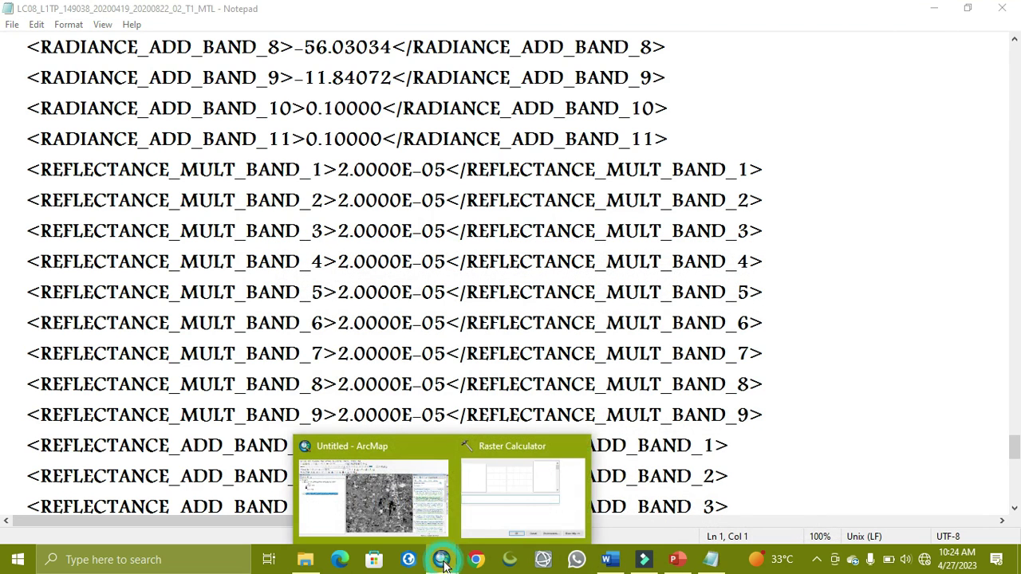
pyautogui.click(477, 514)
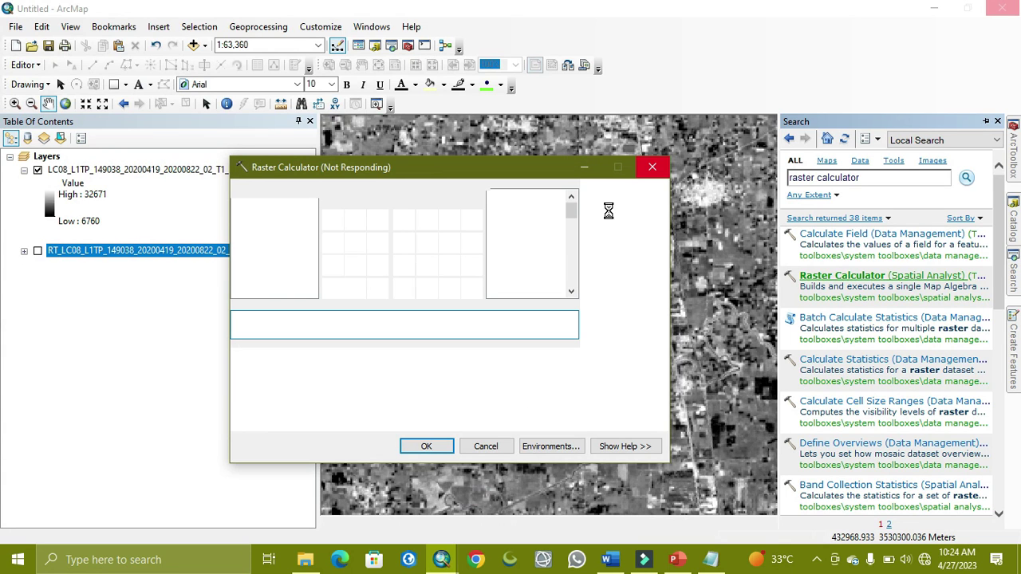
pyautogui.click(441, 559)
pyautogui.click(466, 530)
pyautogui.click(623, 560)
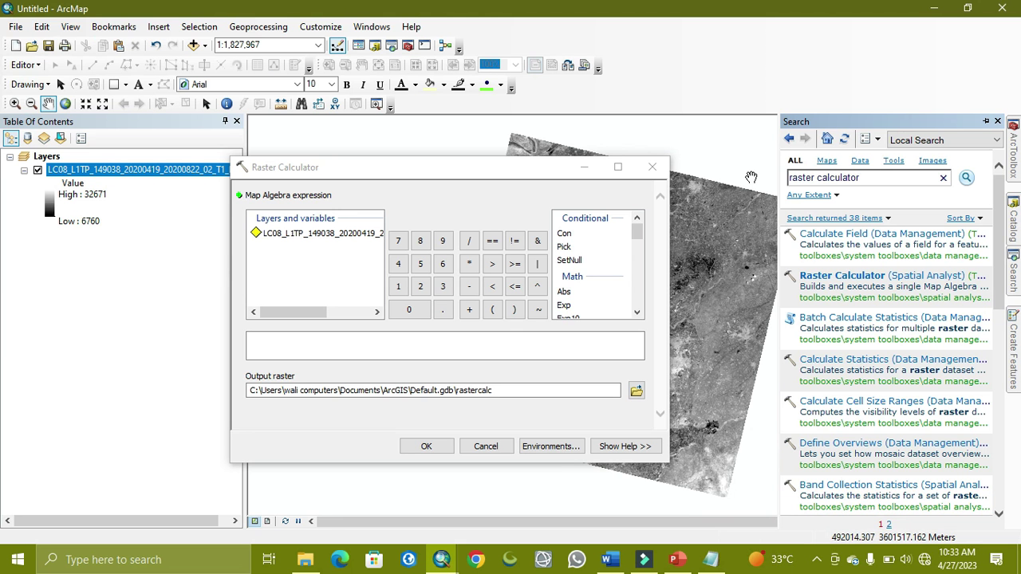
pyautogui.click(609, 560)
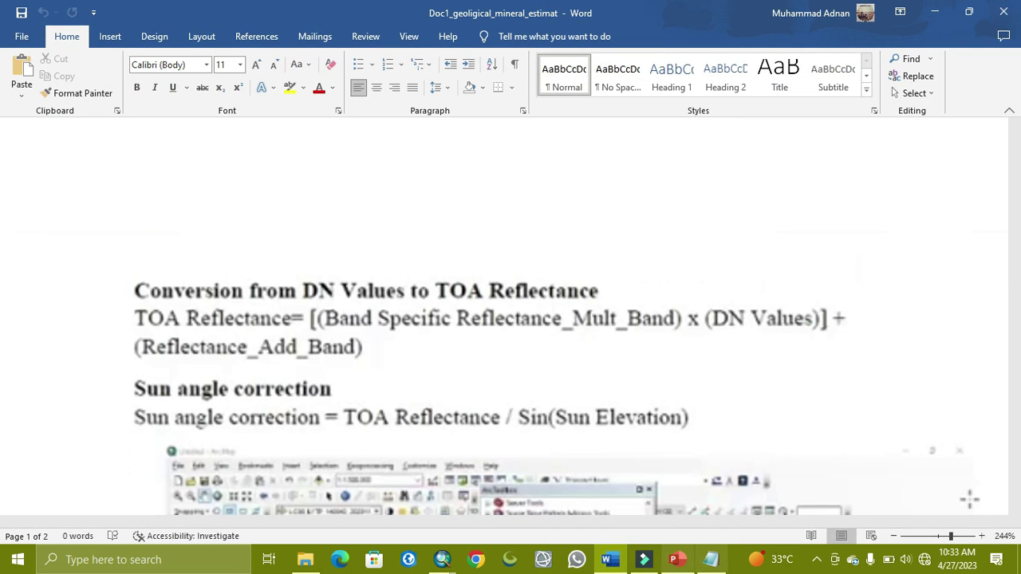
# - Check REFLECTANCE_ADD_BAND -0.100000 in the MTL file, then minimise Notepad and Word to reach Raster Calculator
pyautogui.click(710, 559)
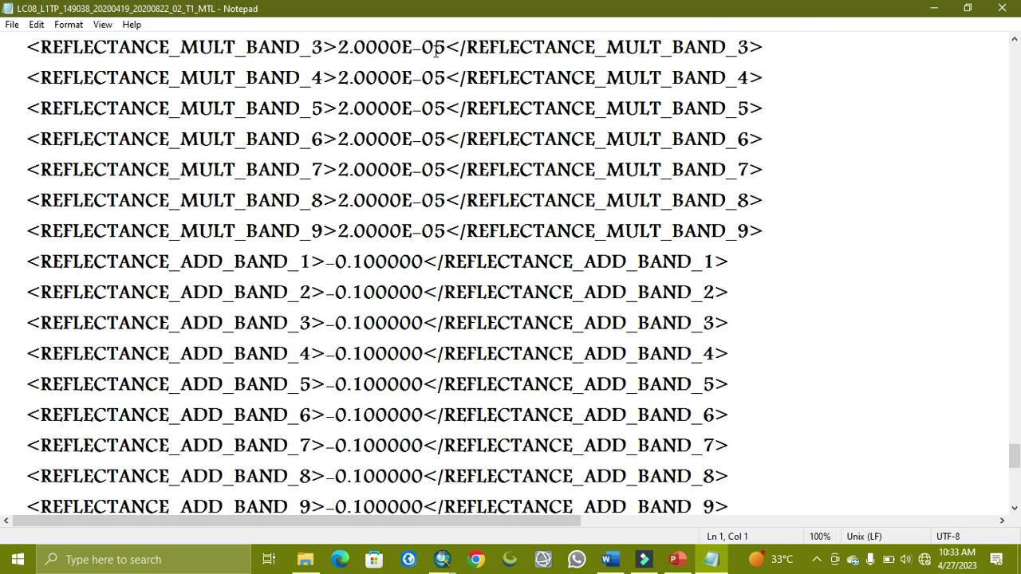
pyautogui.click(941, 11)
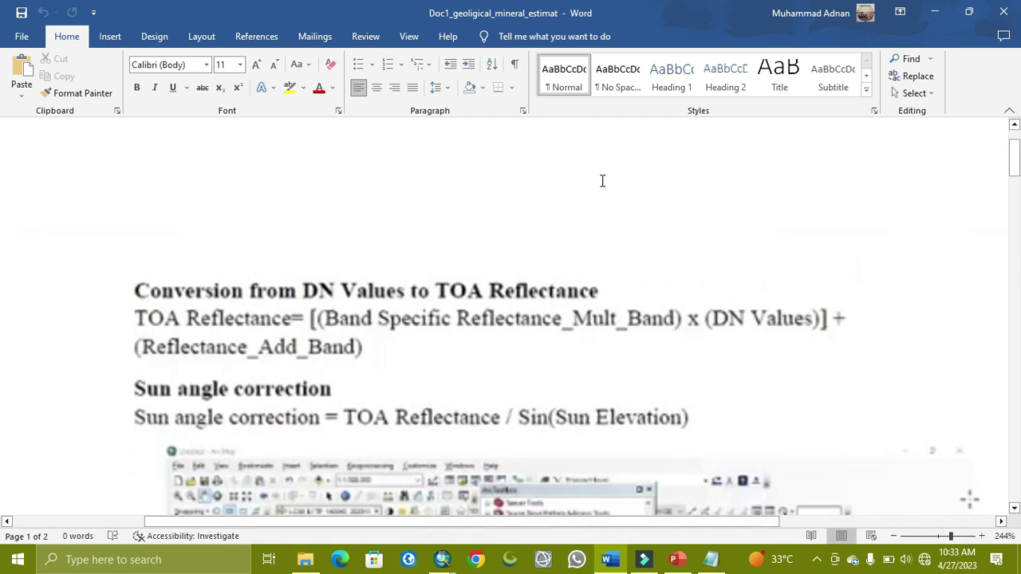
pyautogui.click(935, 12)
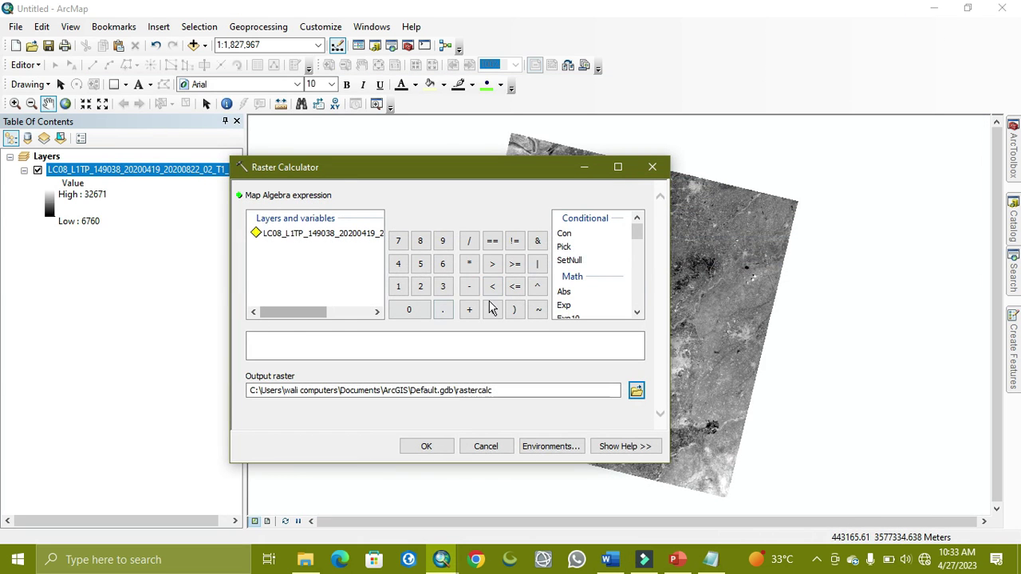
# - Begin the expression with (0.00002, checking the multiplier against the Word formula notes
pyautogui.click(493, 310)
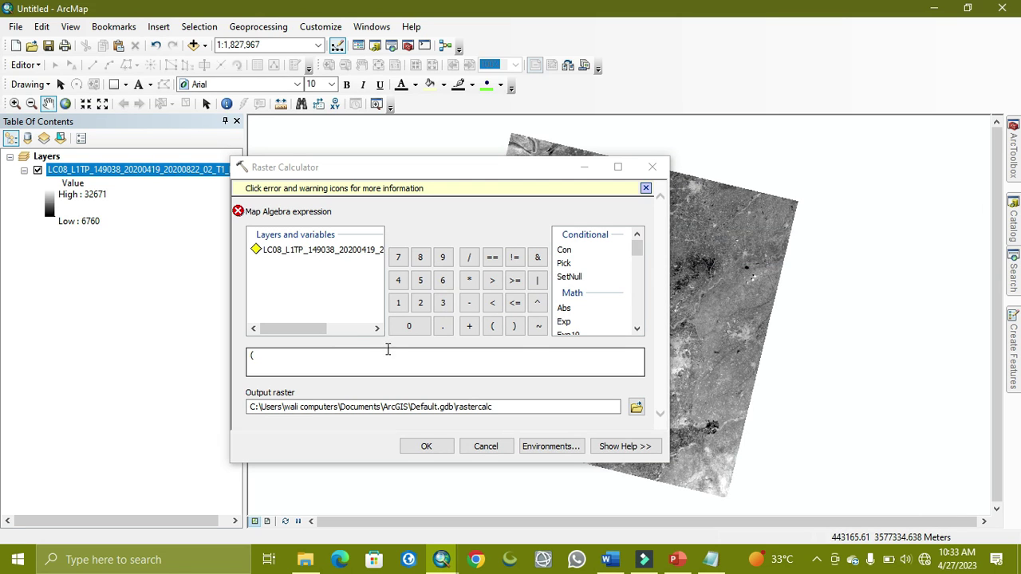
pyautogui.click(348, 351)
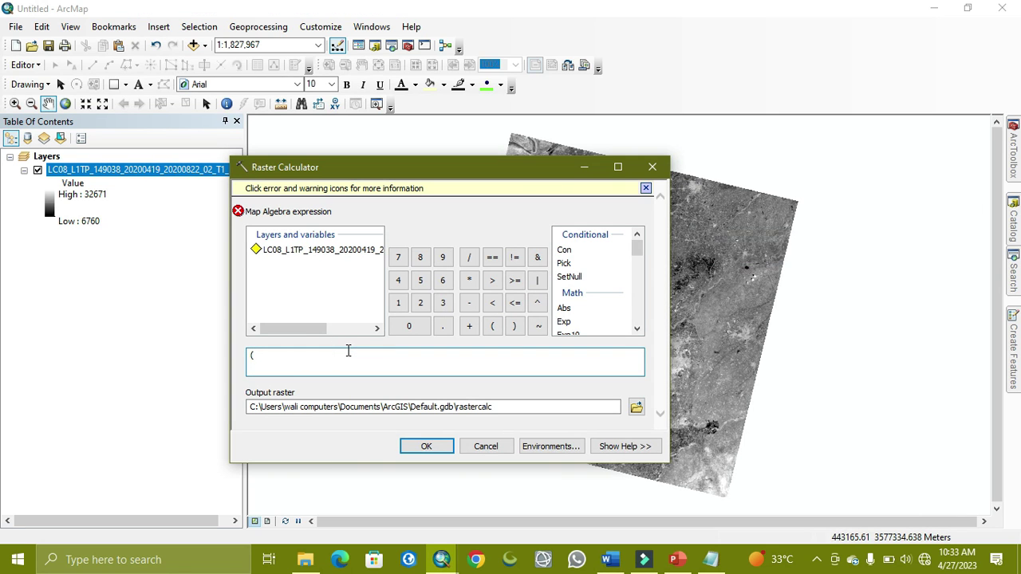
pyautogui.write('(0.')
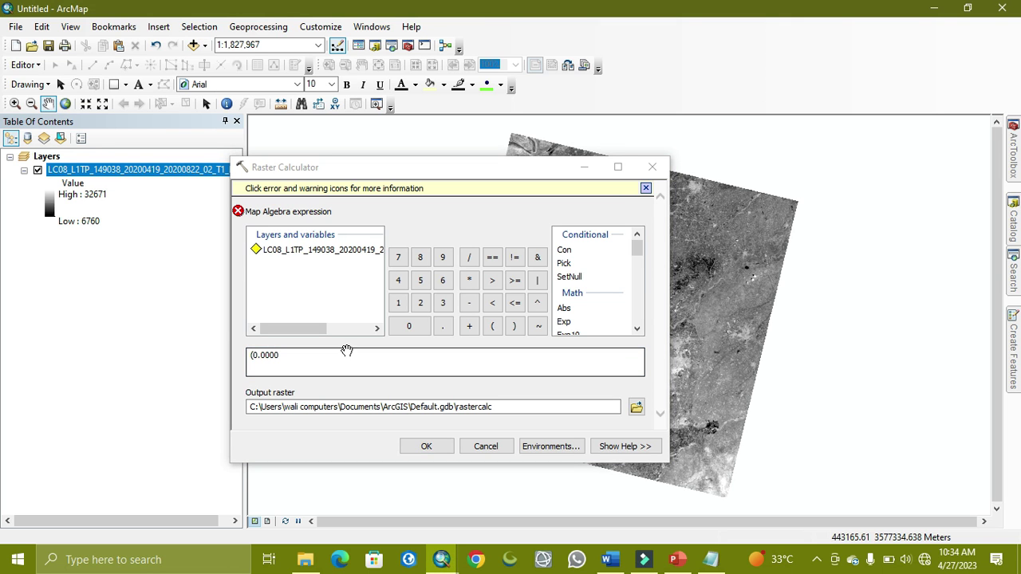
pyautogui.click(295, 362)
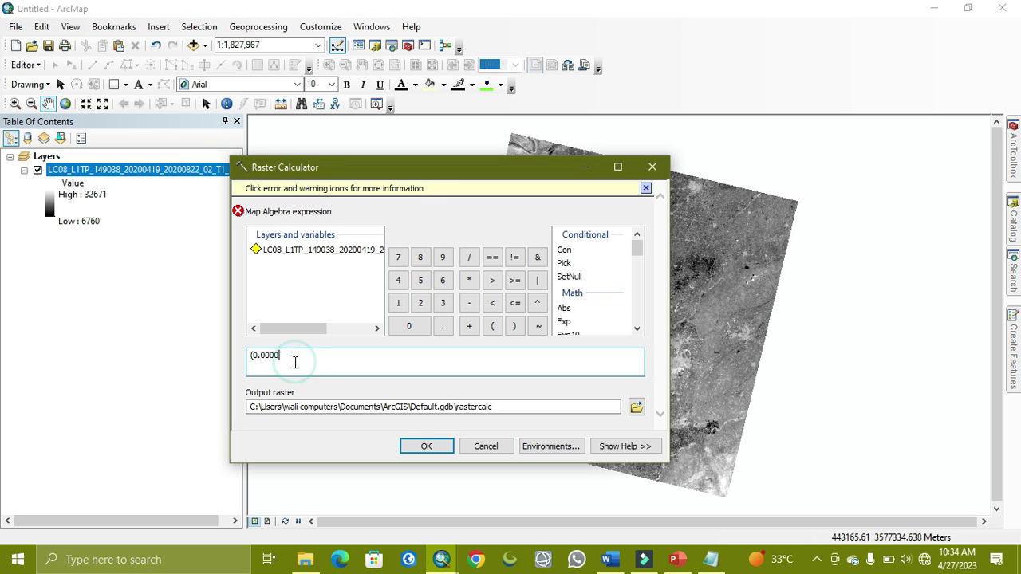
pyautogui.write('2')
pyautogui.click(608, 561)
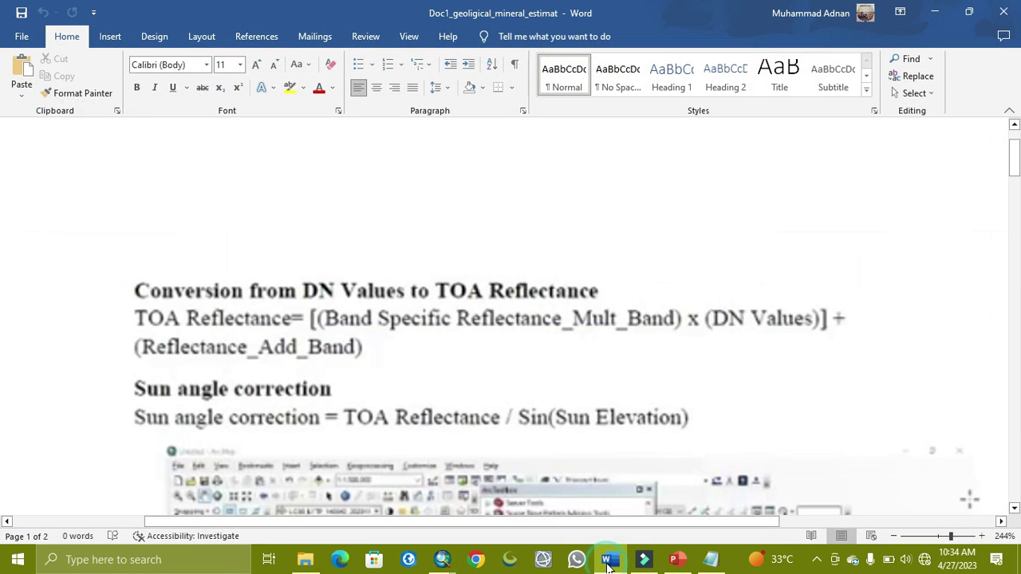
pyautogui.click(932, 14)
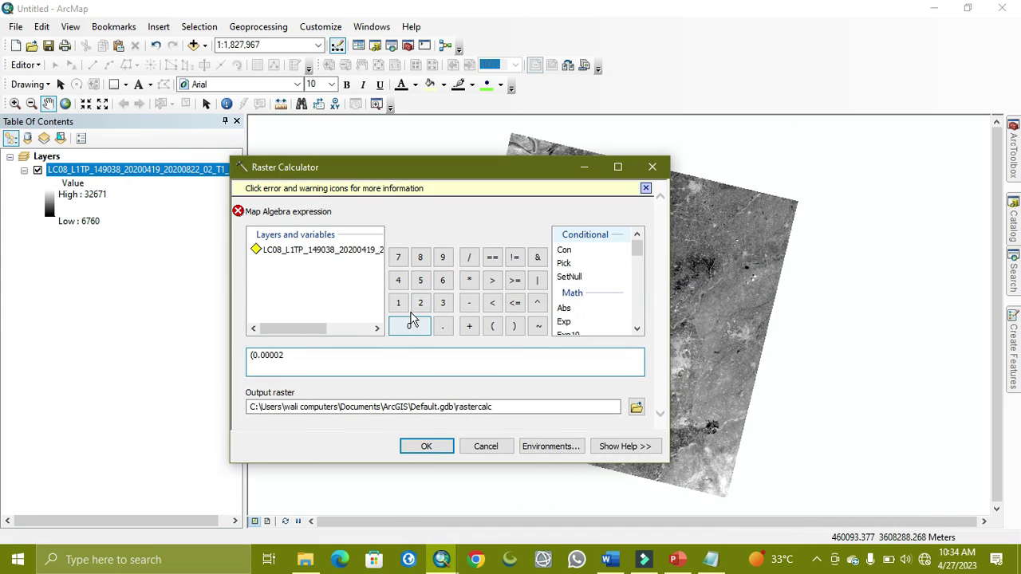
# - Close the bracket and multiply by the band 4 TIF layer, then bring the Word notes forward
pyautogui.click(515, 326)
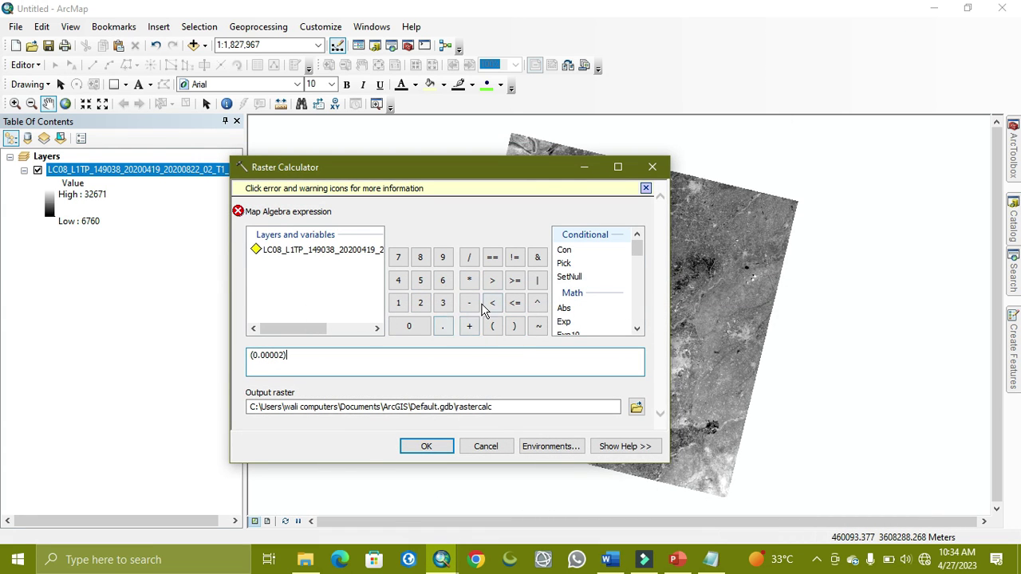
pyautogui.click(469, 280)
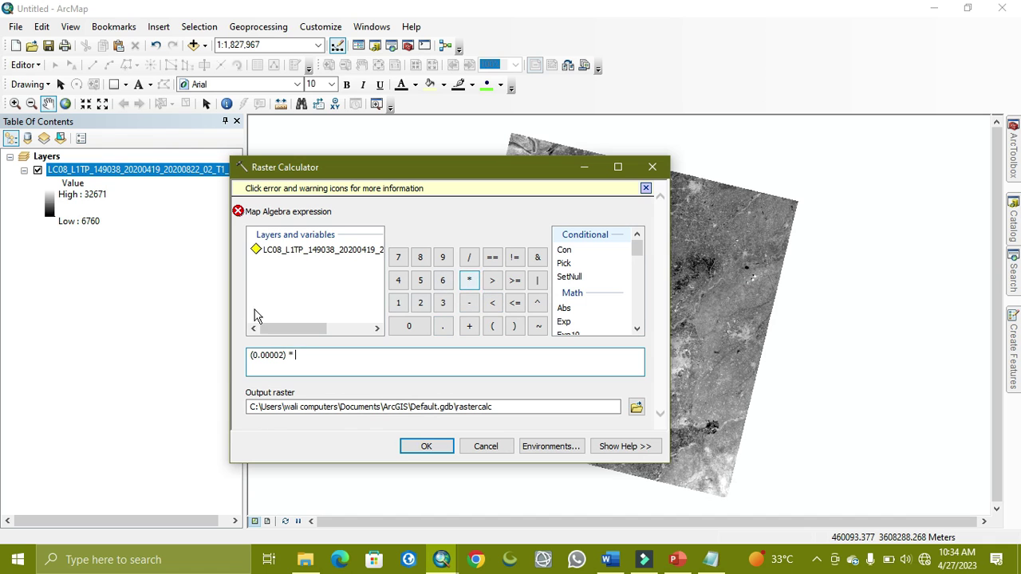
pyautogui.doubleClick(292, 254)
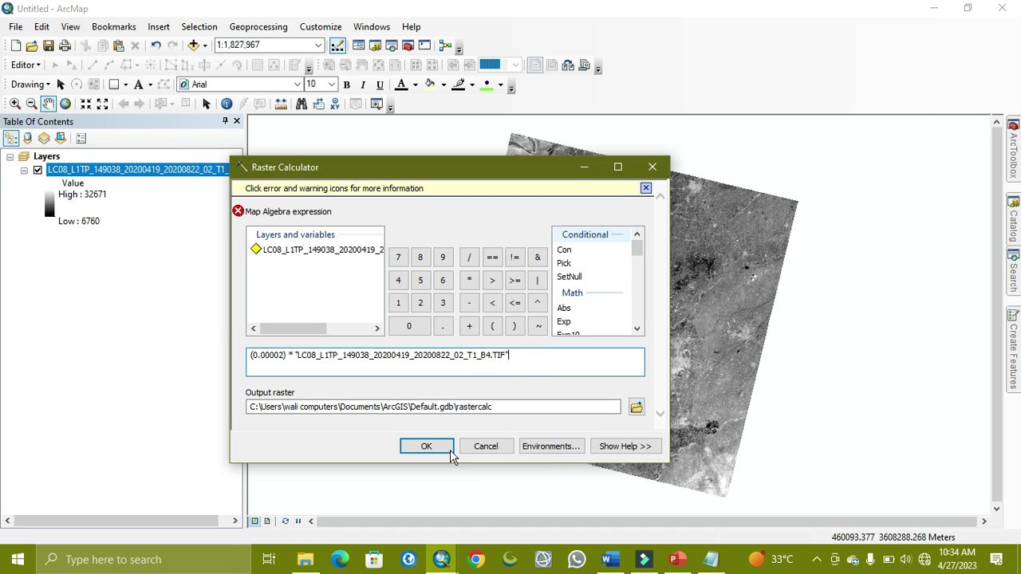
pyautogui.click(609, 560)
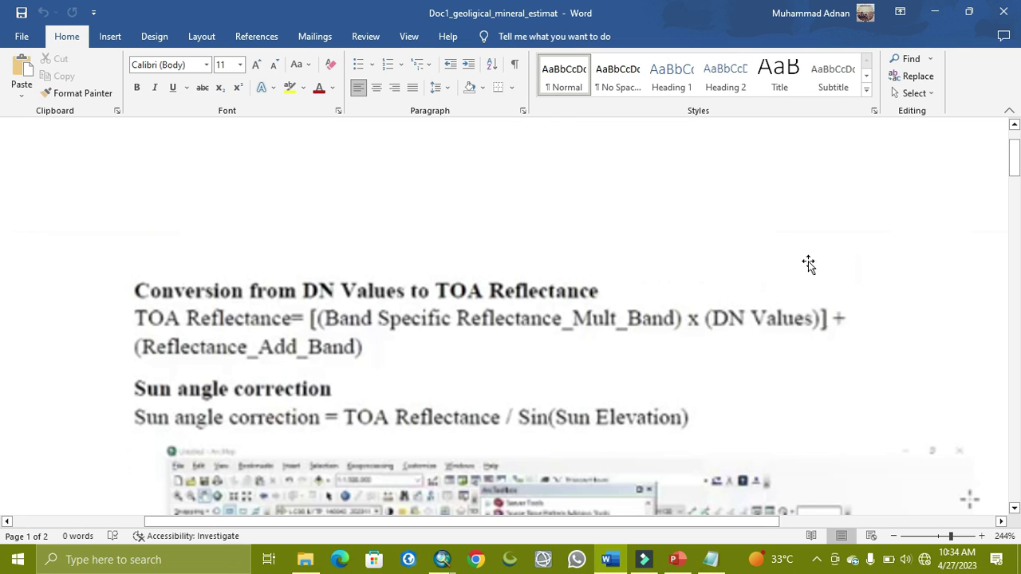
# - Append + to the expression and look up REFLECTANCE_ADD_BAND_4 (-0.100000) in the MTL file
pyautogui.click(935, 12)
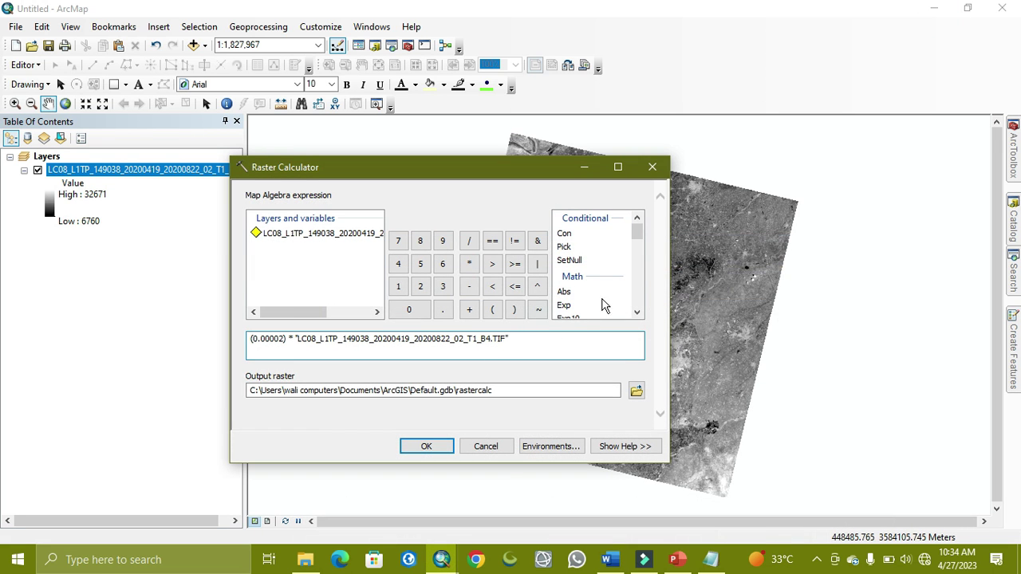
pyautogui.click(471, 315)
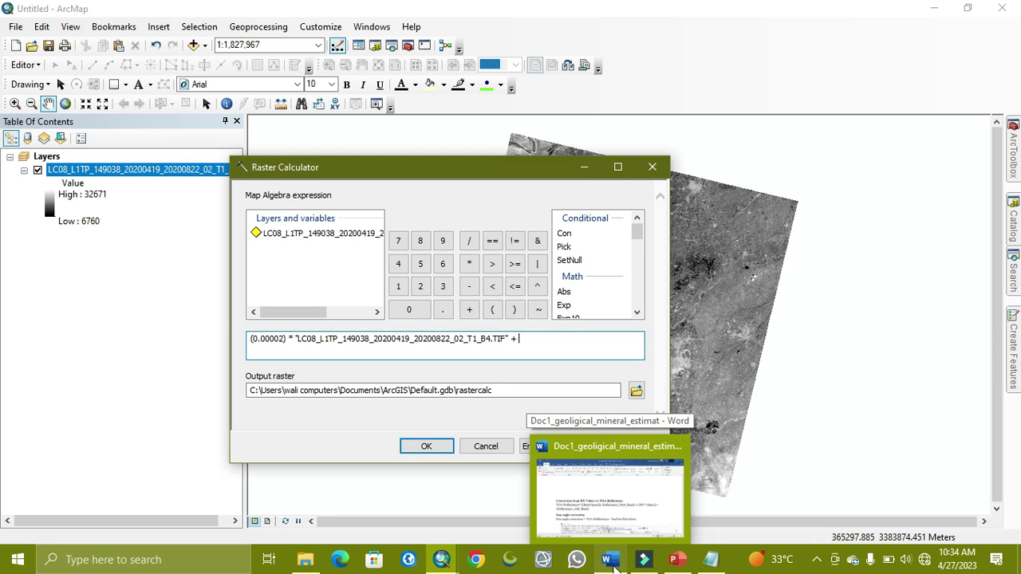
pyautogui.click(691, 563)
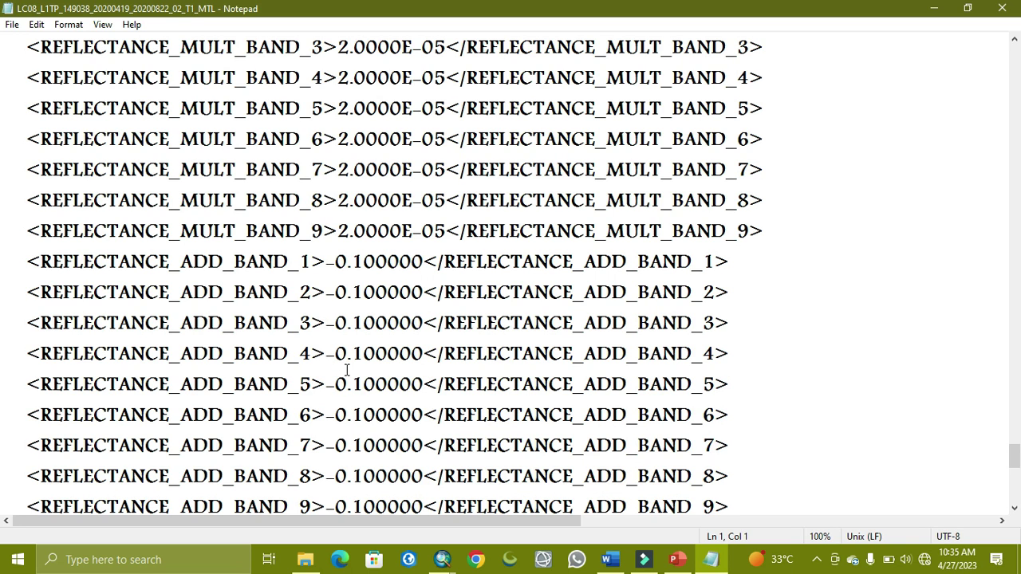
pyautogui.scroll(1, 334, 359)
pyautogui.scroll(-1, 340, 398)
pyautogui.click(933, 9)
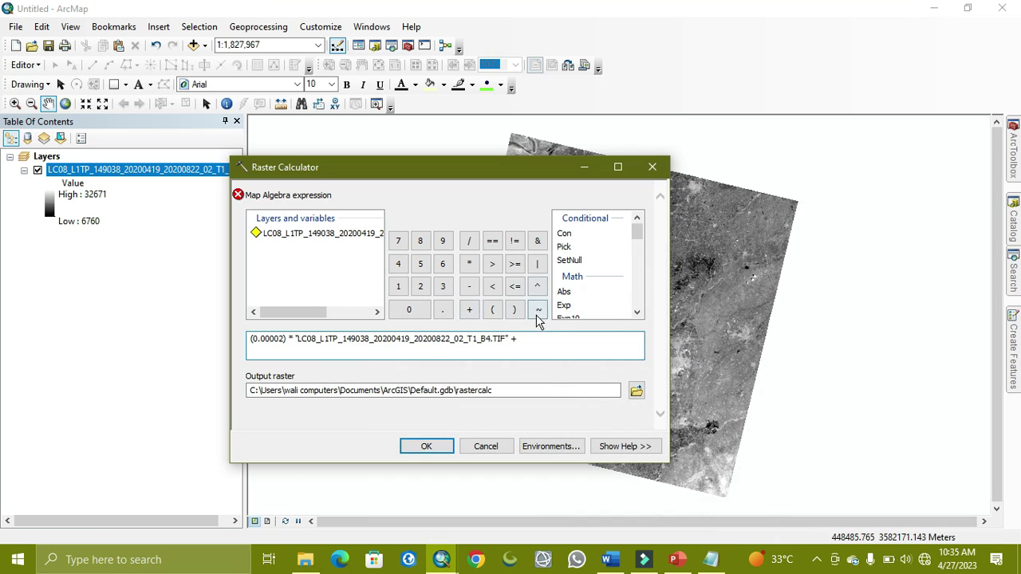
# - Open a bracket in the expression for the -0.100000 reflectance offset
pyautogui.click(494, 311)
# - Close the offset bracket and set the output raster to Band_4_TOA in New File Geodatabase.gdb
pyautogui.click(514, 308)
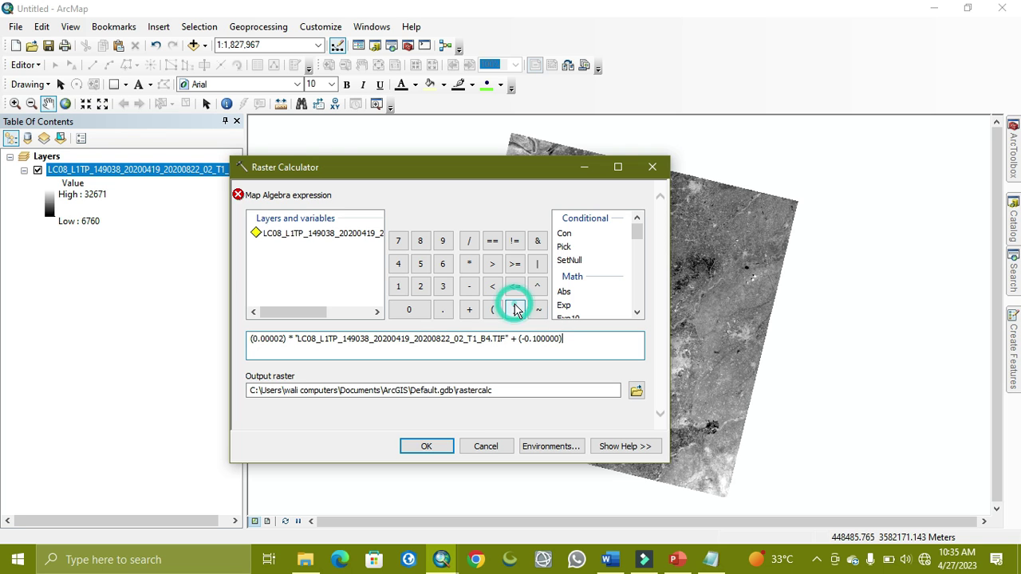
pyautogui.click(636, 390)
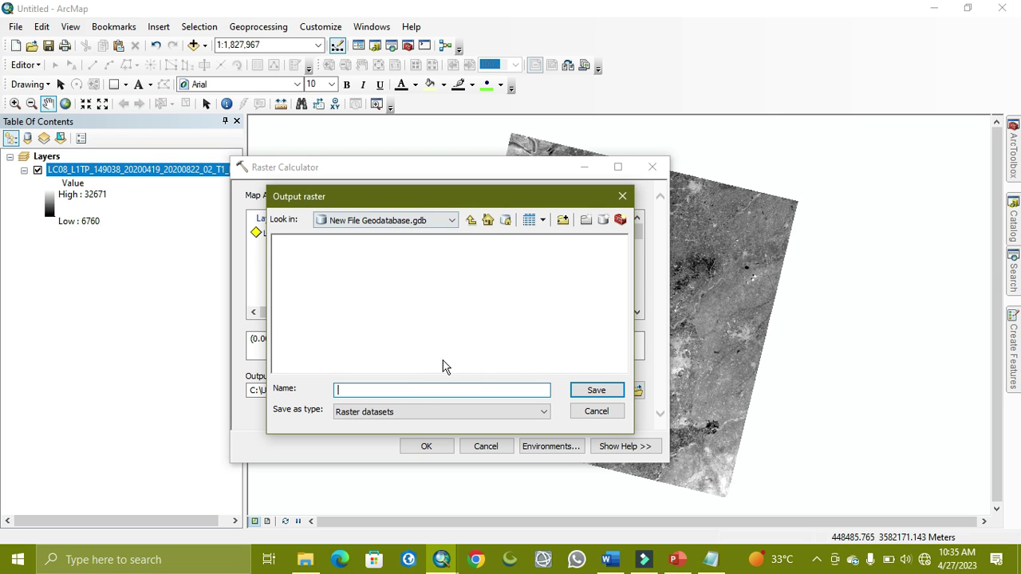
pyautogui.click(472, 220)
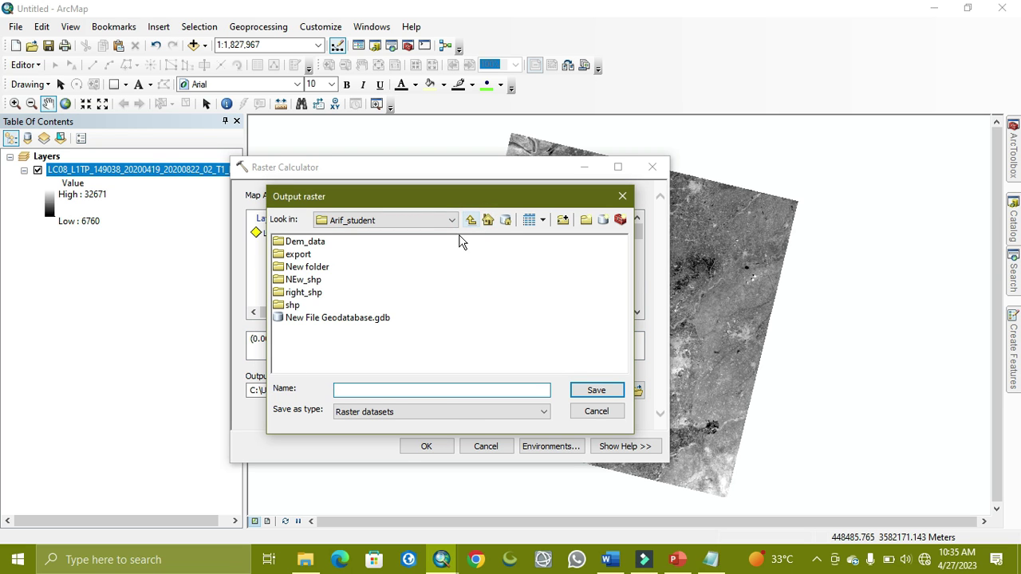
pyautogui.doubleClick(320, 319)
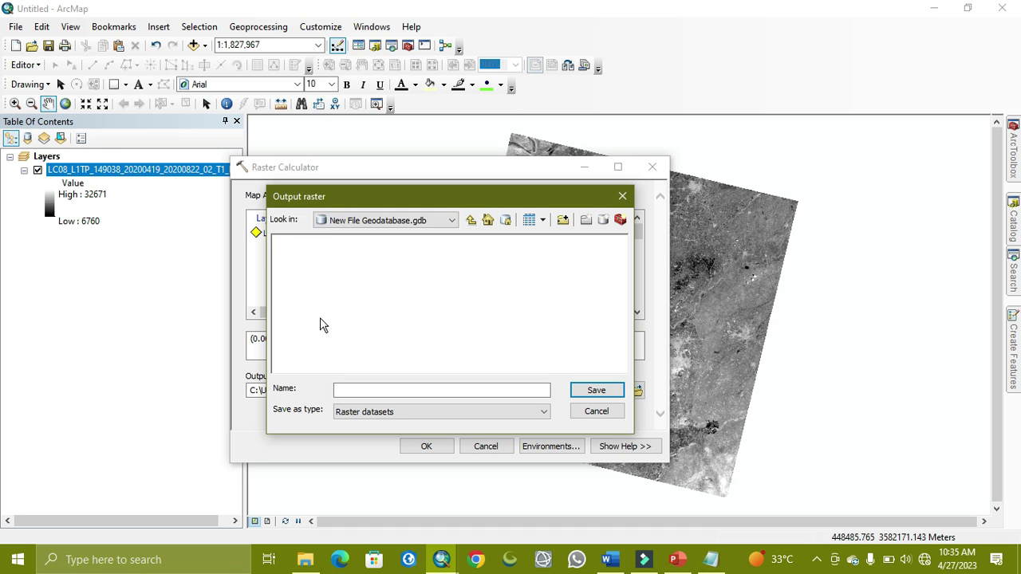
pyautogui.click(393, 388)
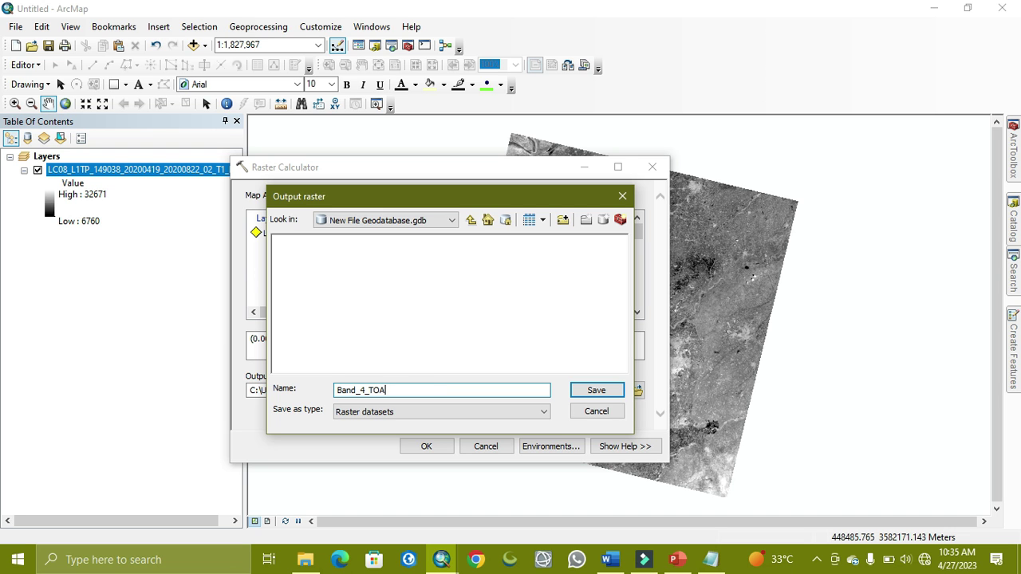
pyautogui.click(588, 392)
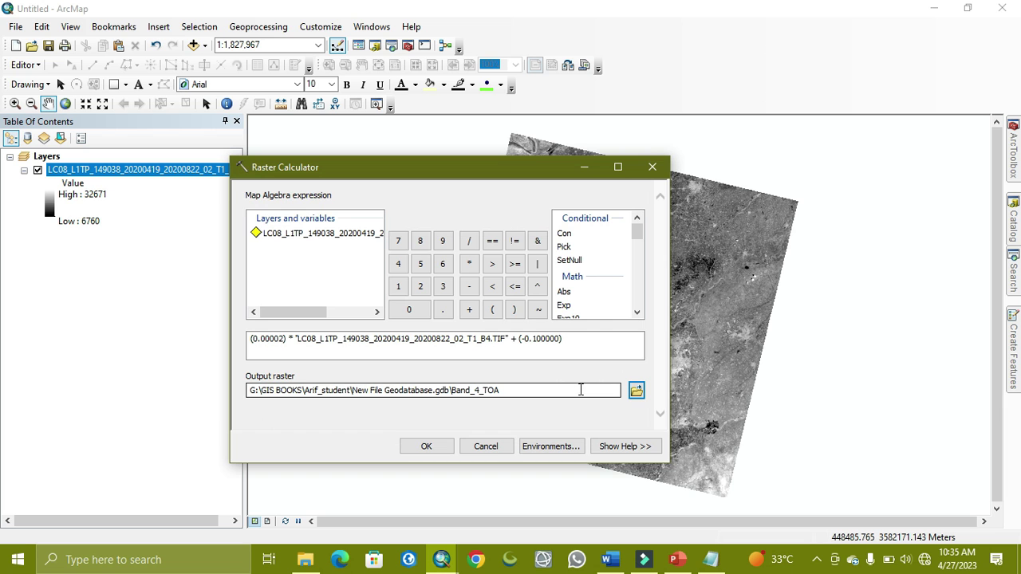
# - Run the calculation to create Band_4_TOA (0.0306–1.2107) and toggle layers to compare it with band 4
pyautogui.click(423, 446)
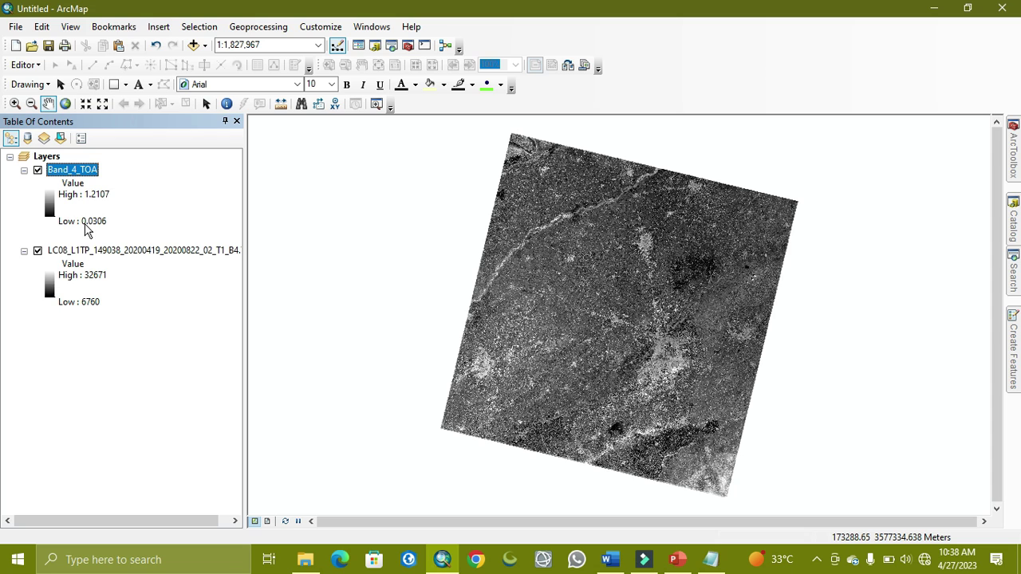
pyautogui.click(38, 252)
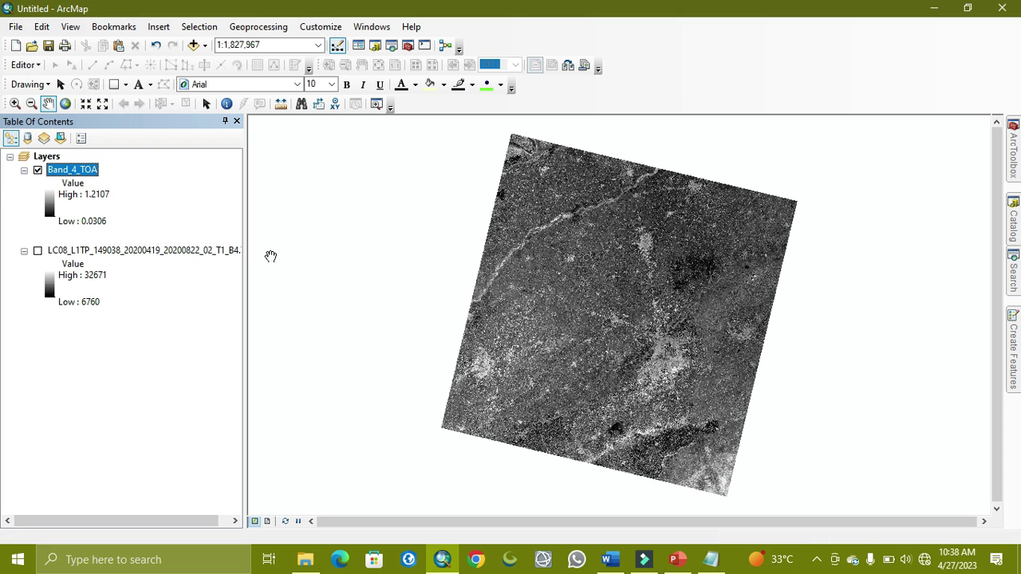
pyautogui.click(37, 170)
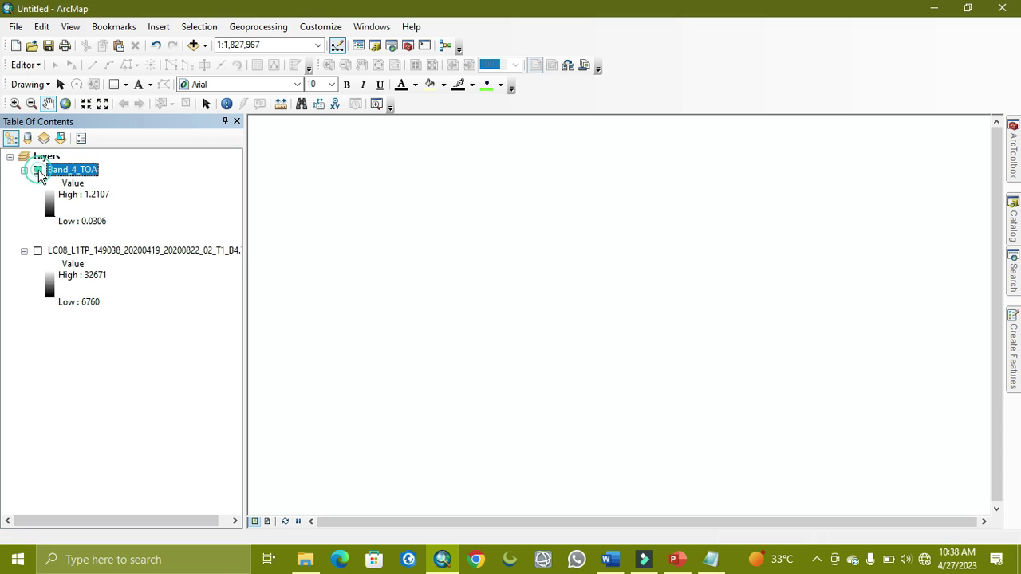
pyautogui.click(38, 251)
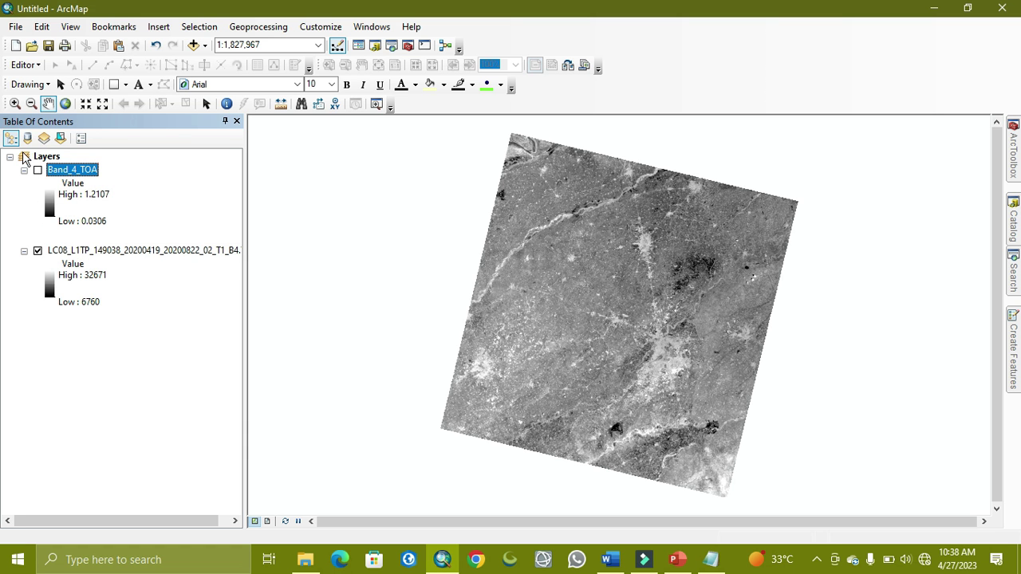
pyautogui.click(37, 170)
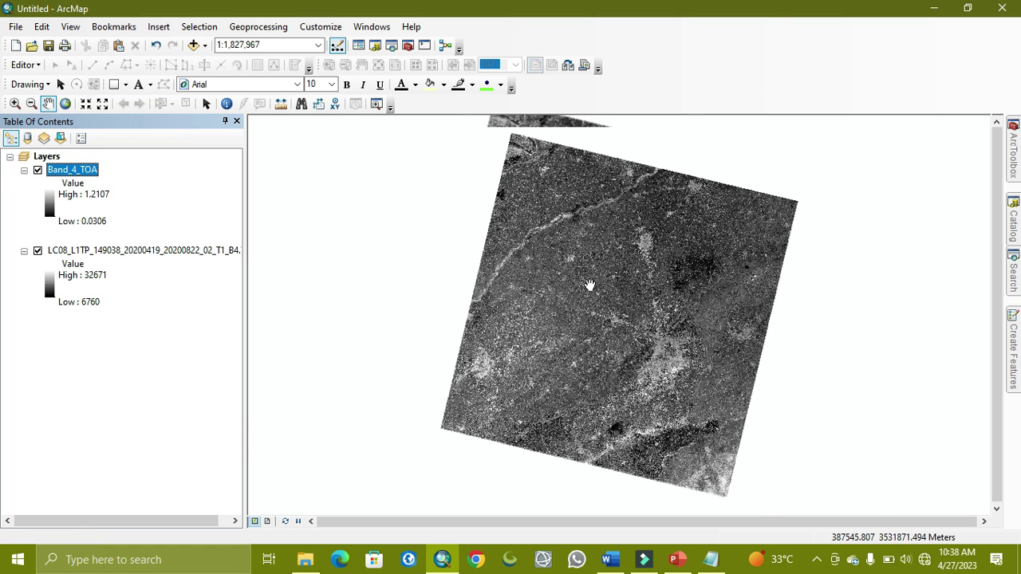
pyautogui.scroll(-2, 588, 288)
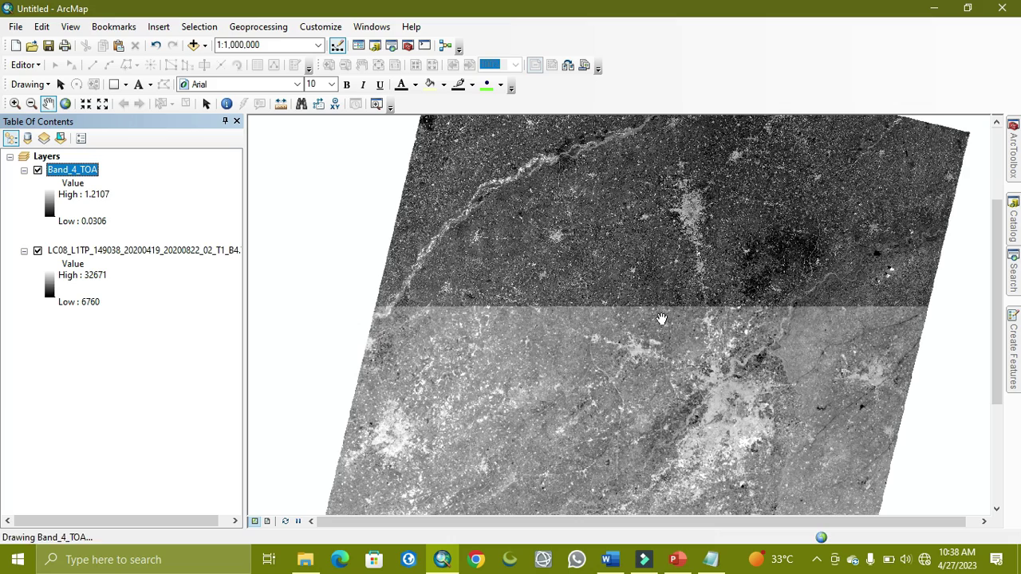
pyautogui.scroll(-1, 670, 327)
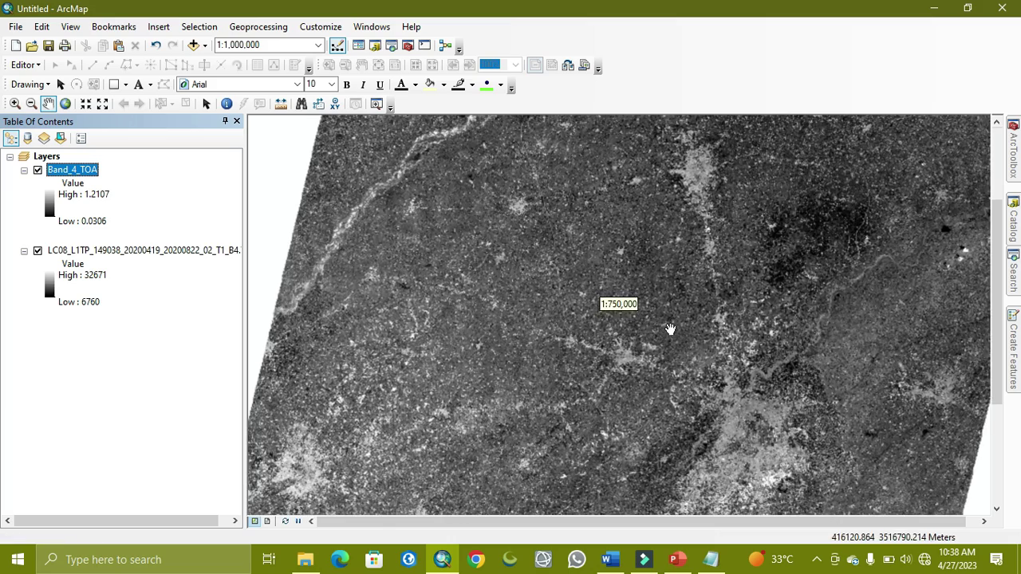